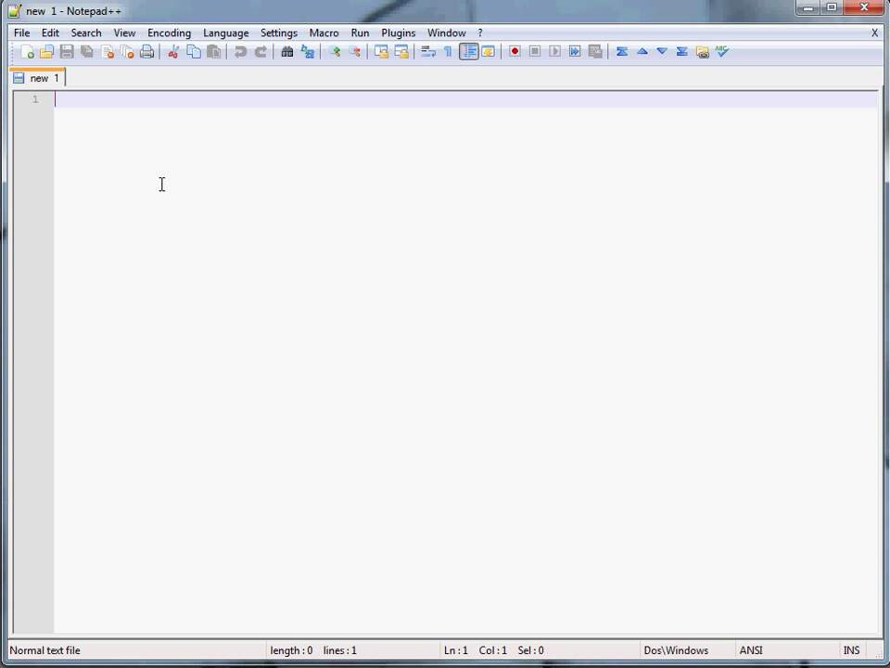
# - Type 'QGIS - QUANTUM GIS' and 'VERSION 1.7 WROCLAW' on two lines, ending on an empty line
pyautogui.write('c')
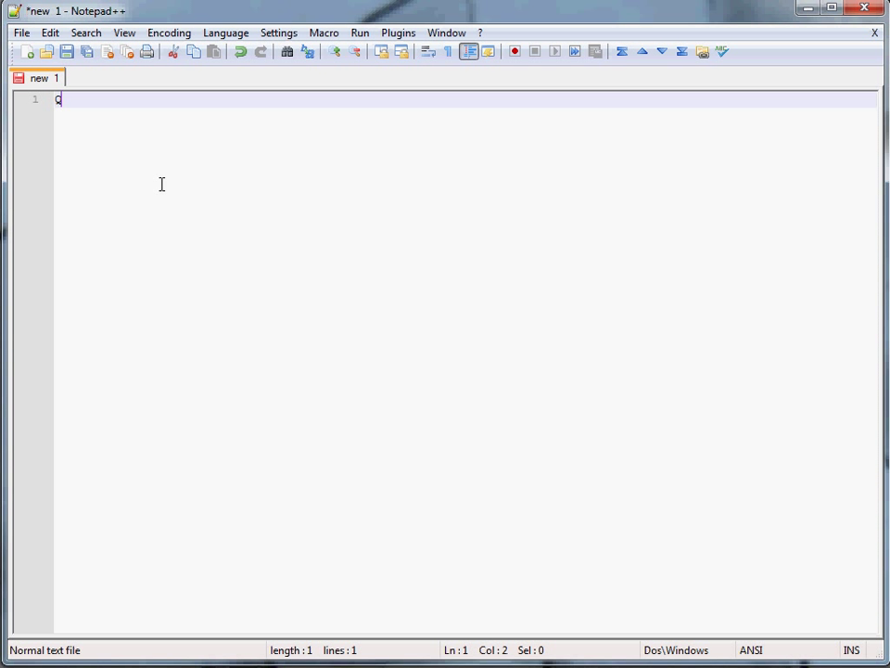
pyautogui.write('GIS')
pyautogui.write('- QUAN')
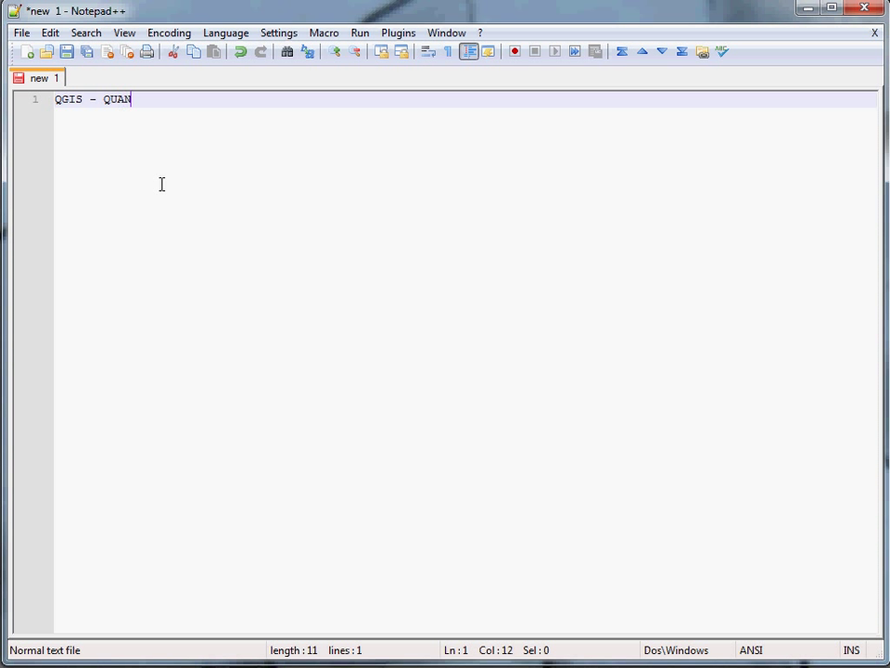
pyautogui.write('TUM GIS')
pyautogui.press('Return')
pyautogui.press('BackSpace')
pyautogui.press('Return')
pyautogui.write('V')
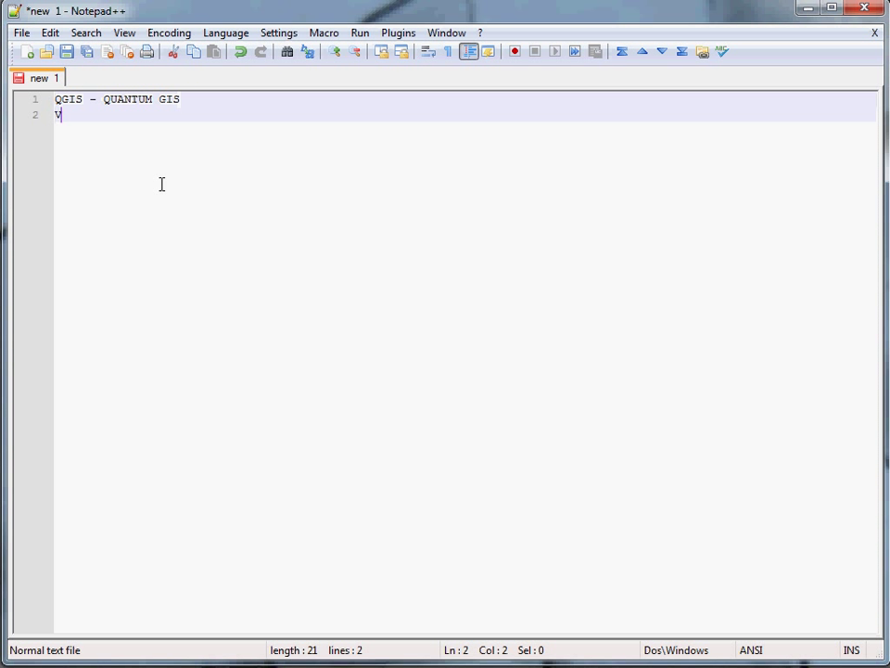
pyautogui.write('ERSION 1.7 WROCLAW')
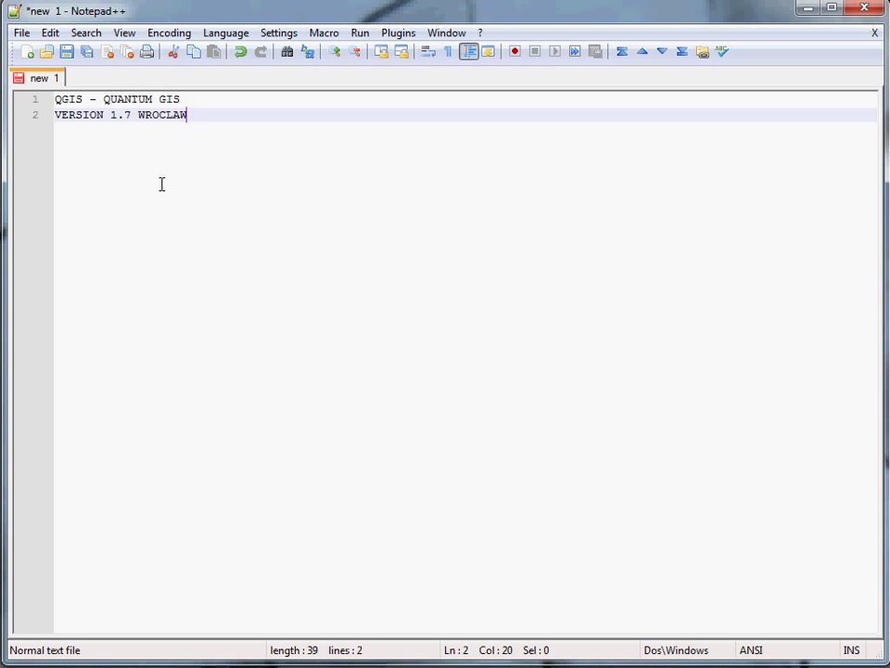
pyautogui.press('Return')
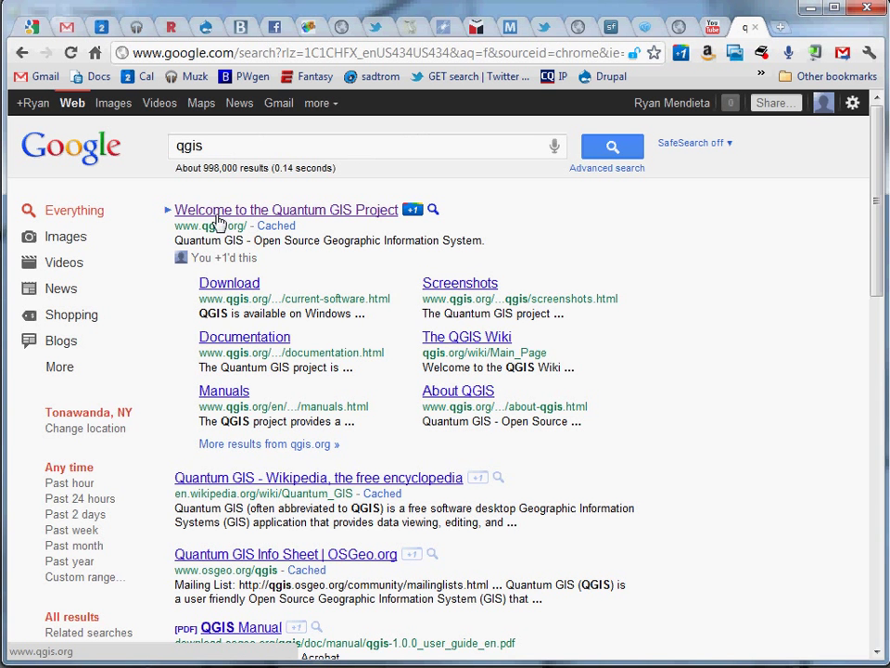
# - Open the qgis.org result, go to the Download page and jump to Standalone Installer
pyautogui.click(205, 219)
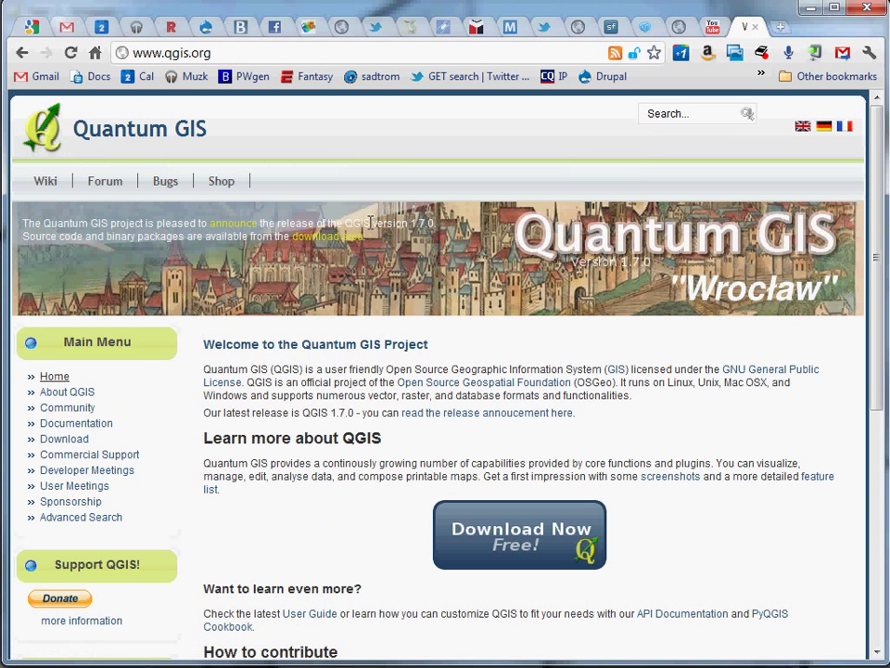
pyautogui.click(524, 535)
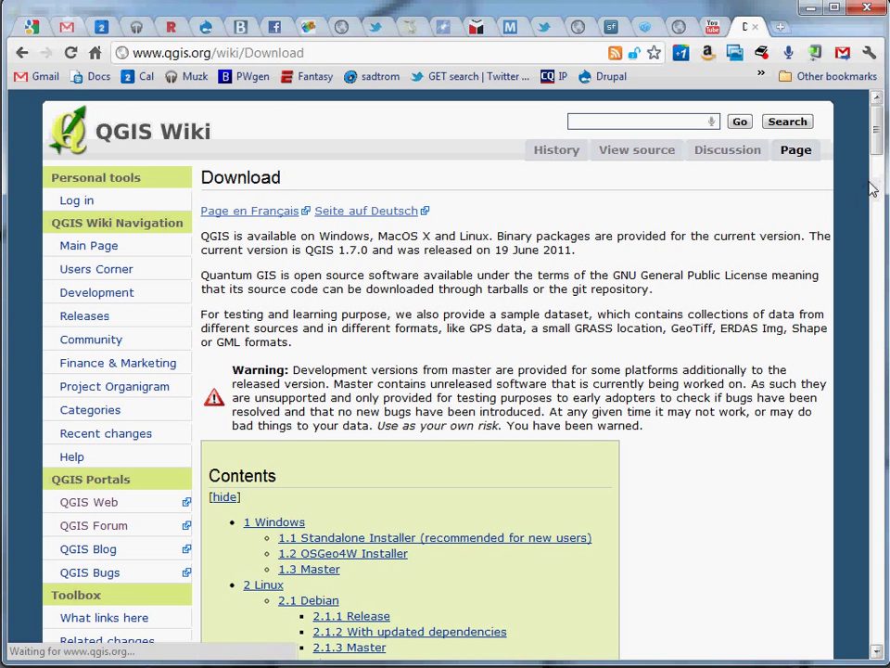
pyautogui.moveTo(877, 134); pyautogui.dragTo(876, 167)
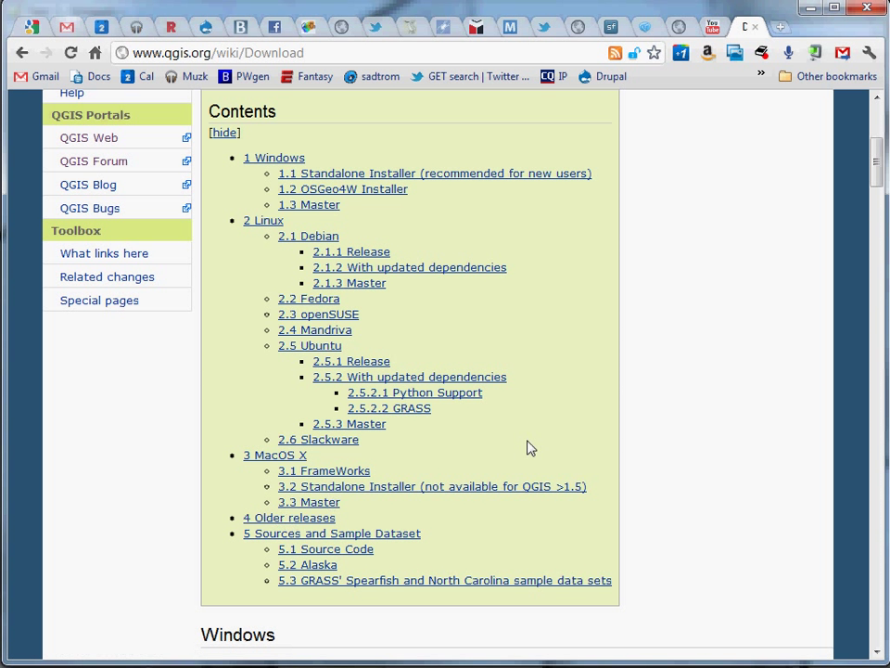
pyautogui.click(431, 174)
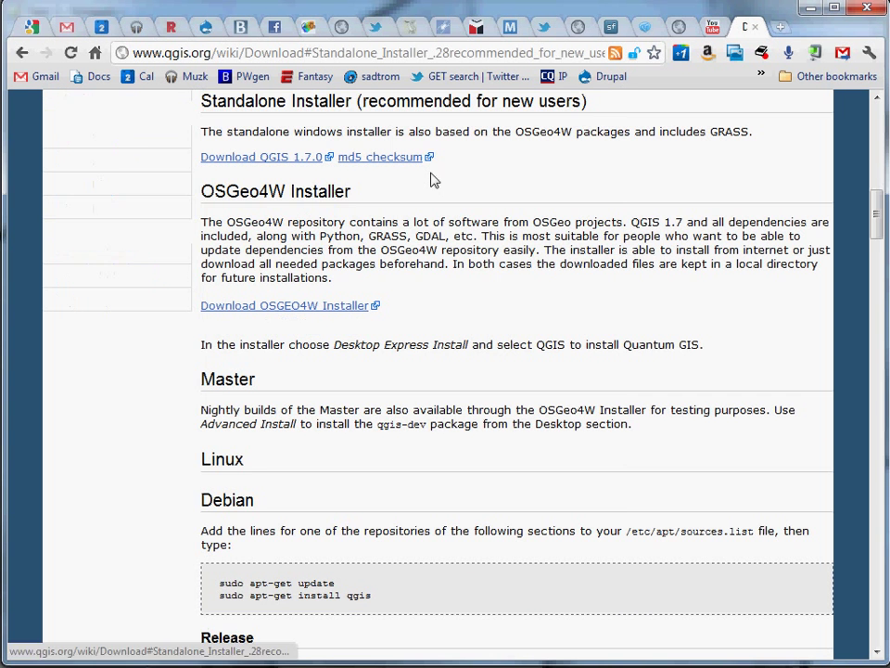
# - Start the QGIS 1.7.0 standalone installer download, then cancel it
pyautogui.click(258, 157)
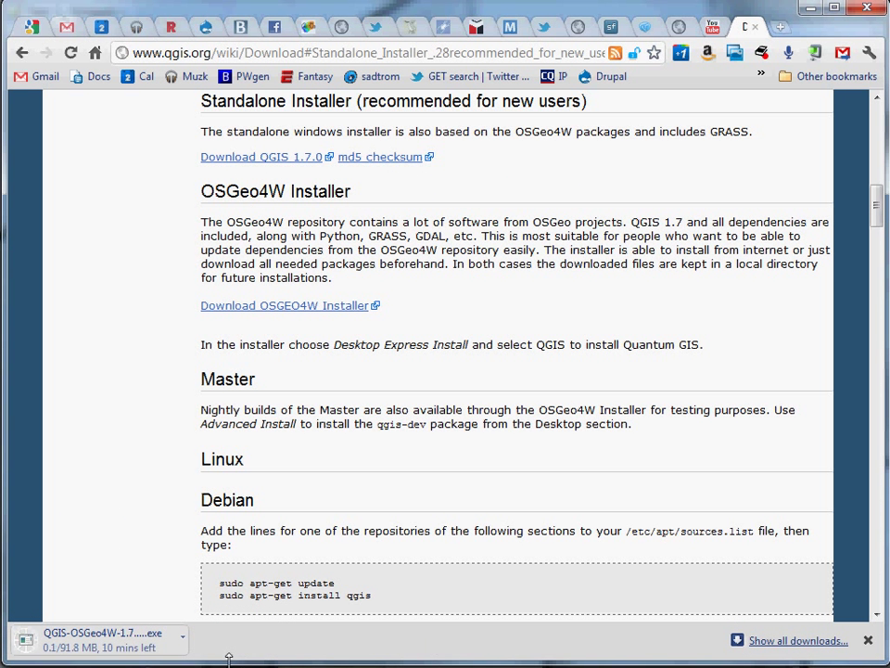
pyautogui.click(183, 636)
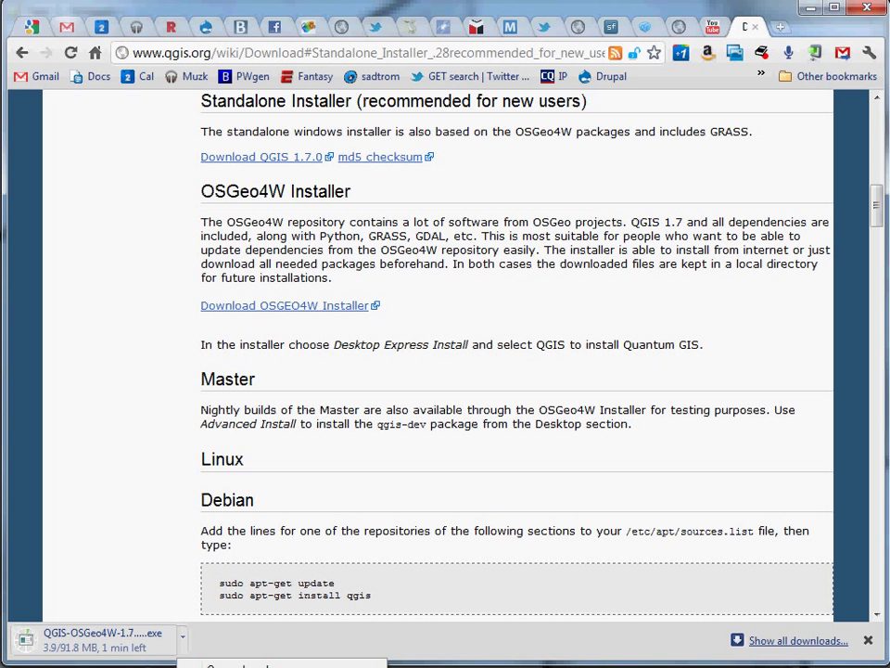
pyautogui.click(222, 664)
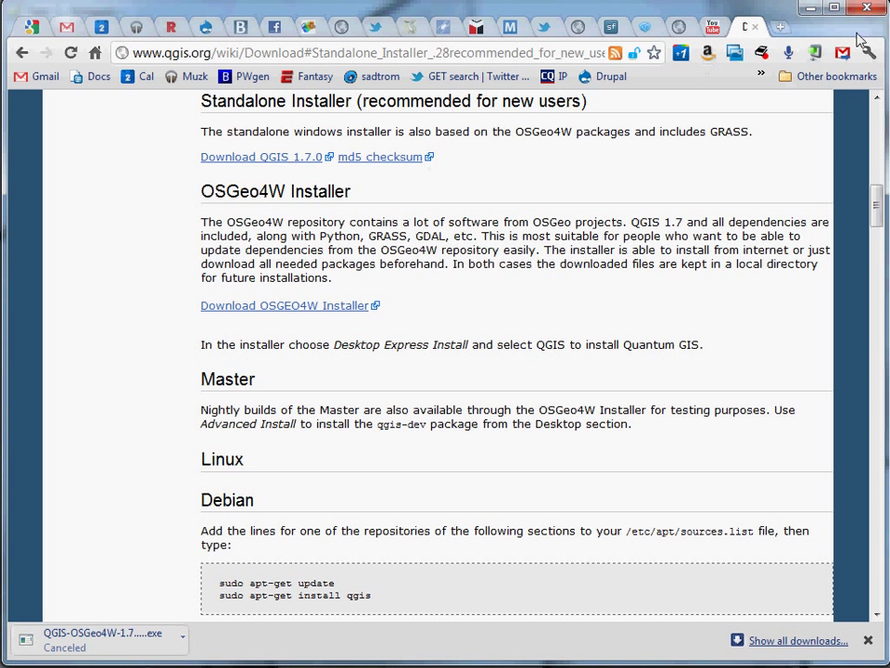
# - Minimize Chrome to reveal the empty Quantum GIS 1.7.0 project
pyautogui.click(810, 9)
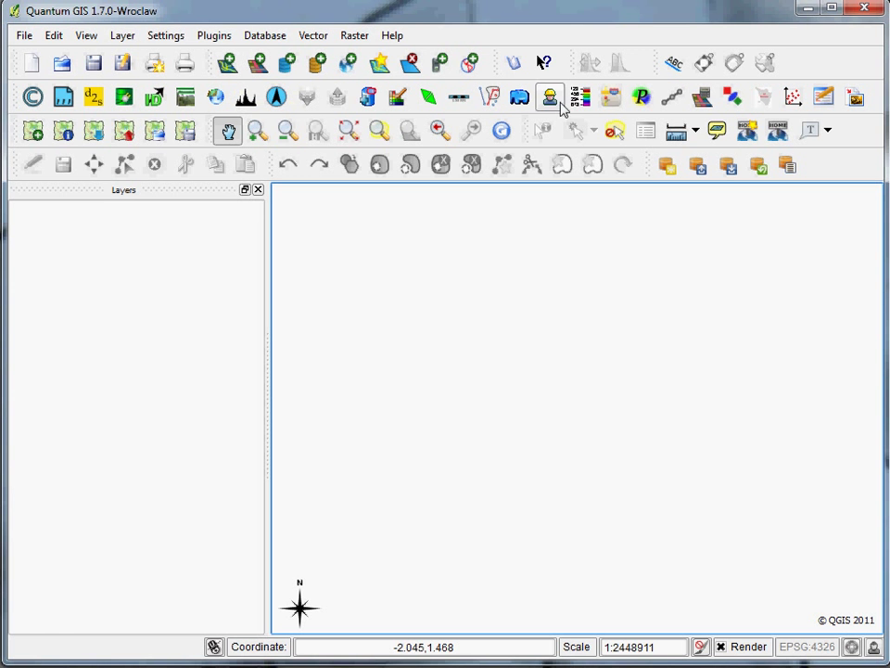
# - Load event_locations.shp from RIT > 2011-08-30-schoharie-creek > Frame_centers as a vector layer
pyautogui.click(229, 65)
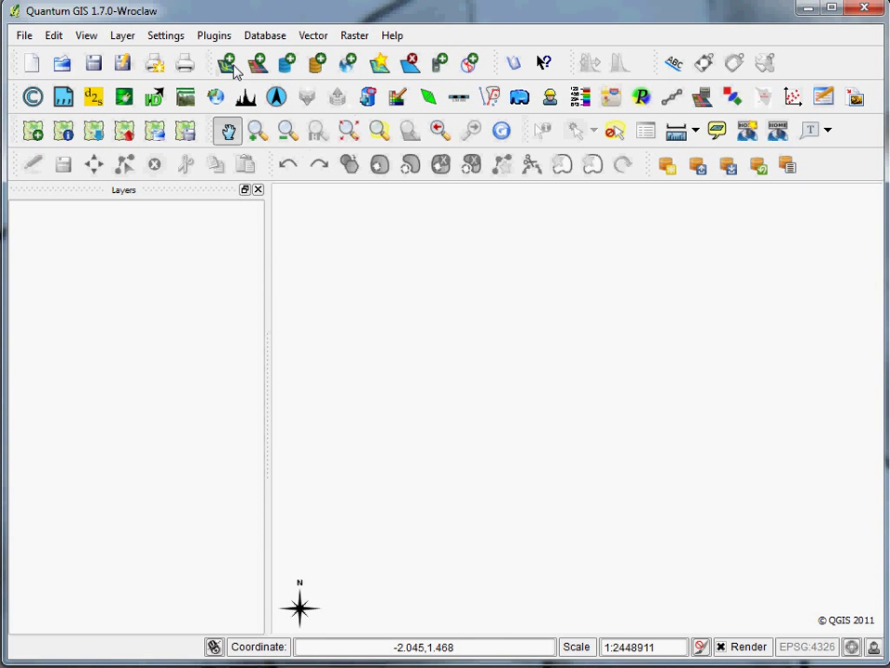
pyautogui.click(599, 374)
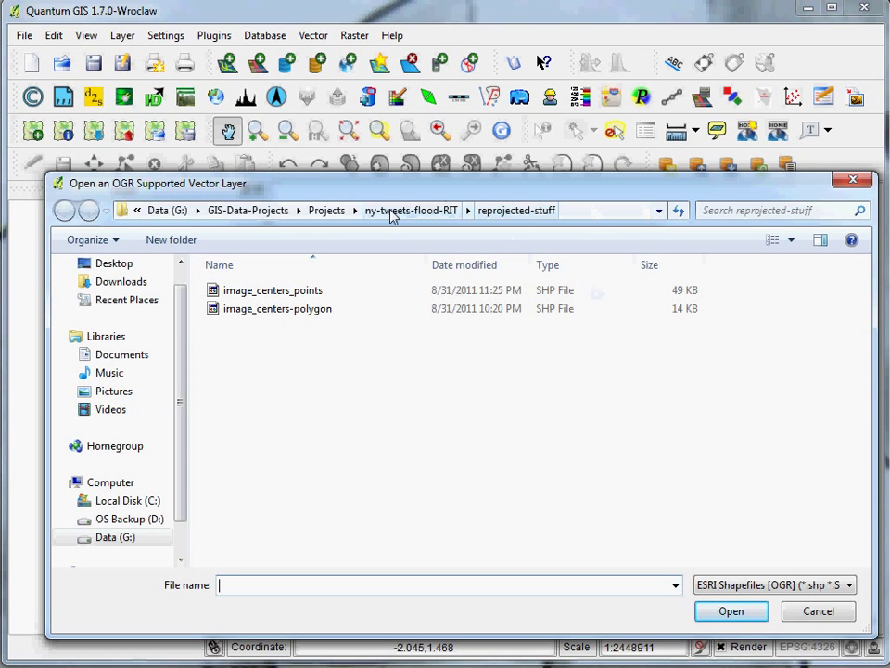
pyautogui.click(278, 210)
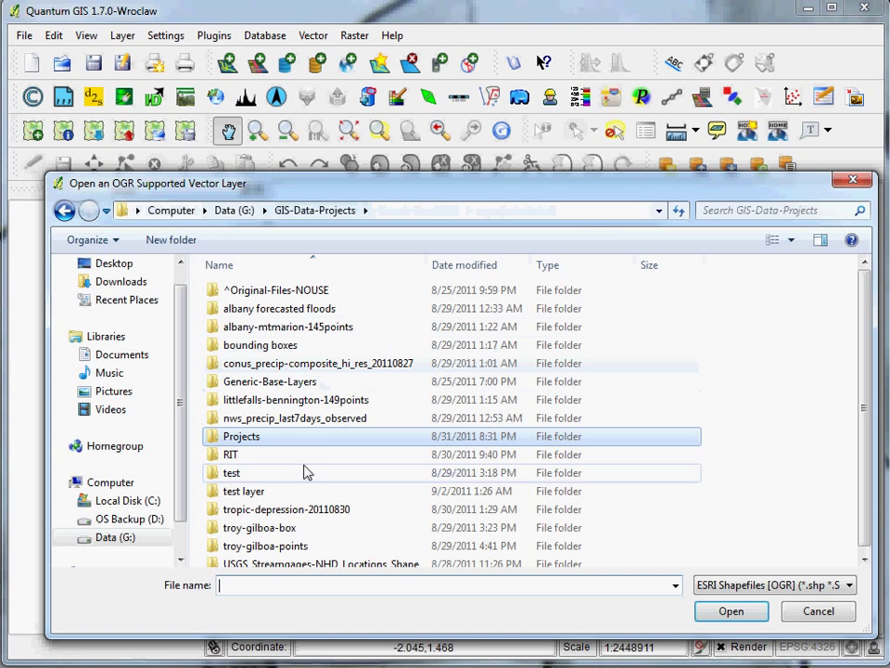
pyautogui.doubleClick(248, 458)
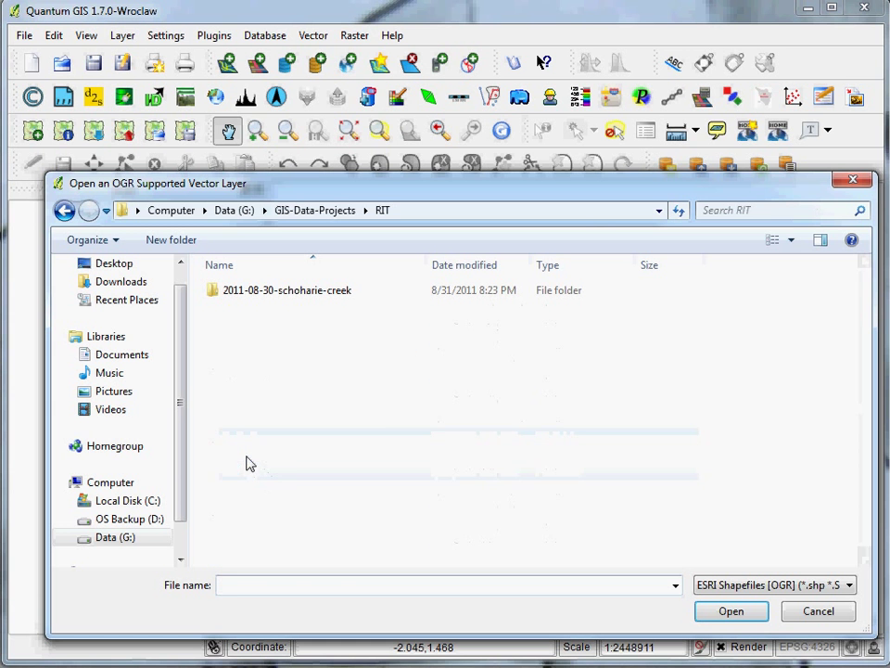
pyautogui.click(295, 210)
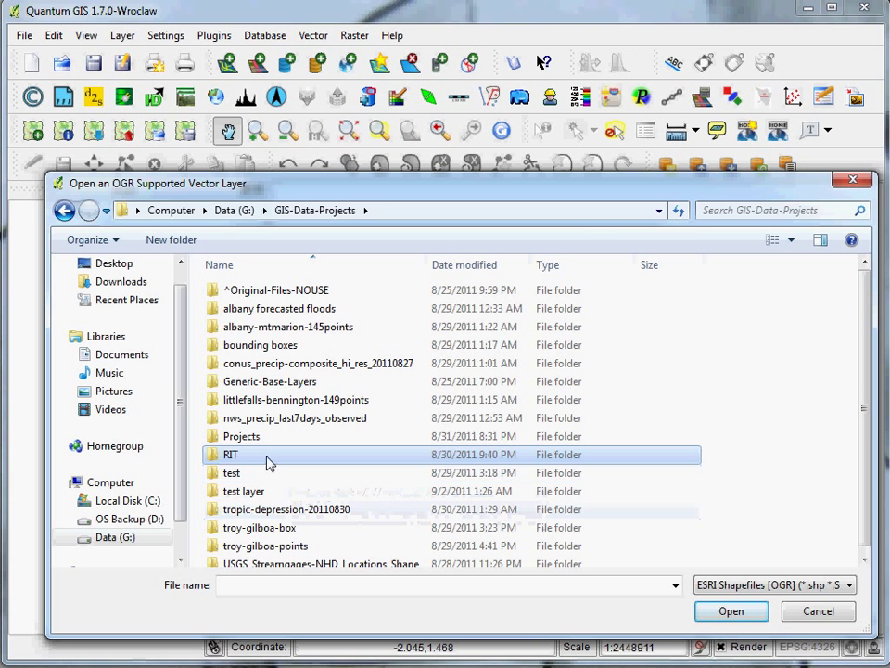
pyautogui.doubleClick(266, 457)
pyautogui.doubleClick(295, 293)
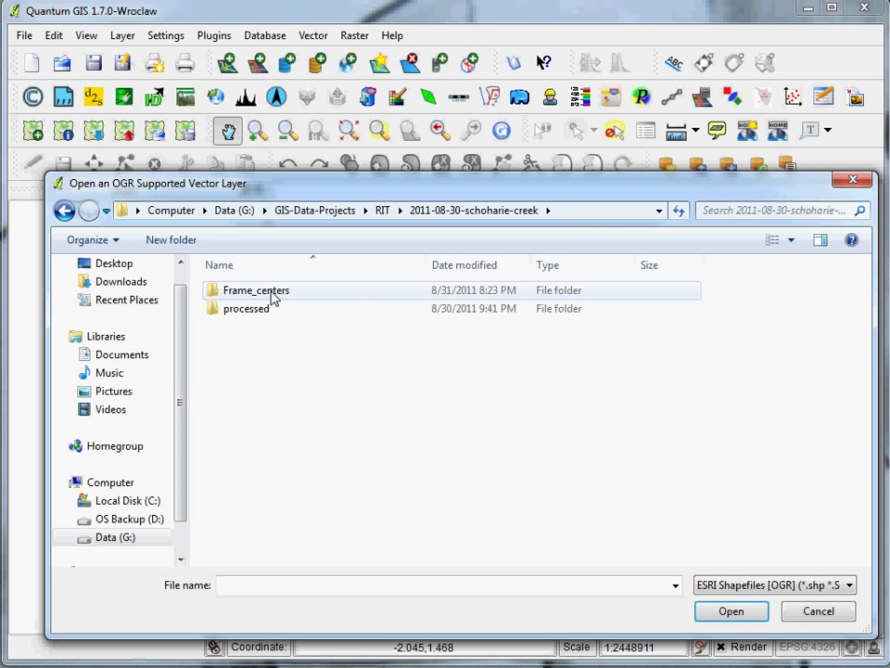
pyautogui.doubleClick(274, 293)
pyautogui.click(284, 293)
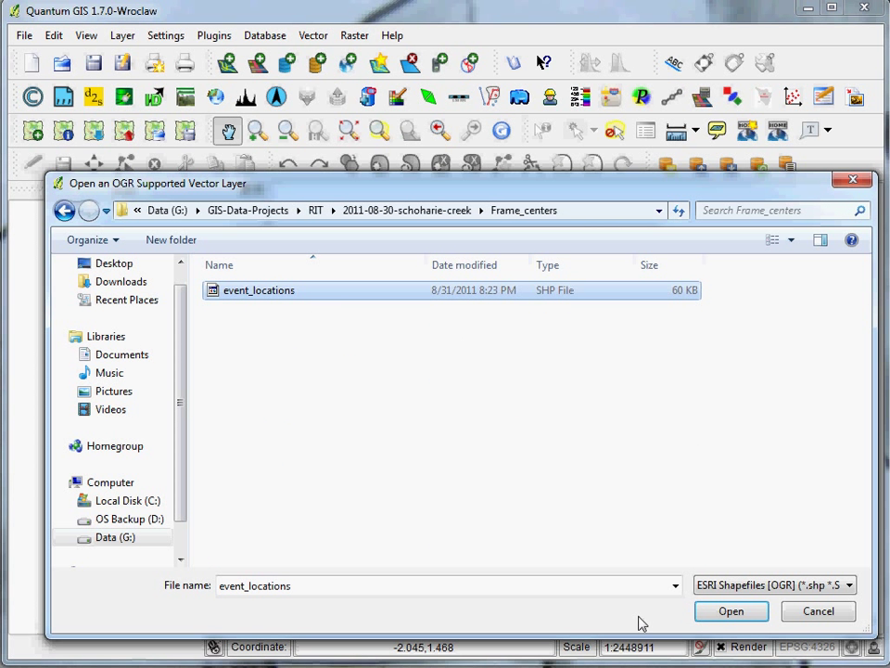
pyautogui.click(705, 607)
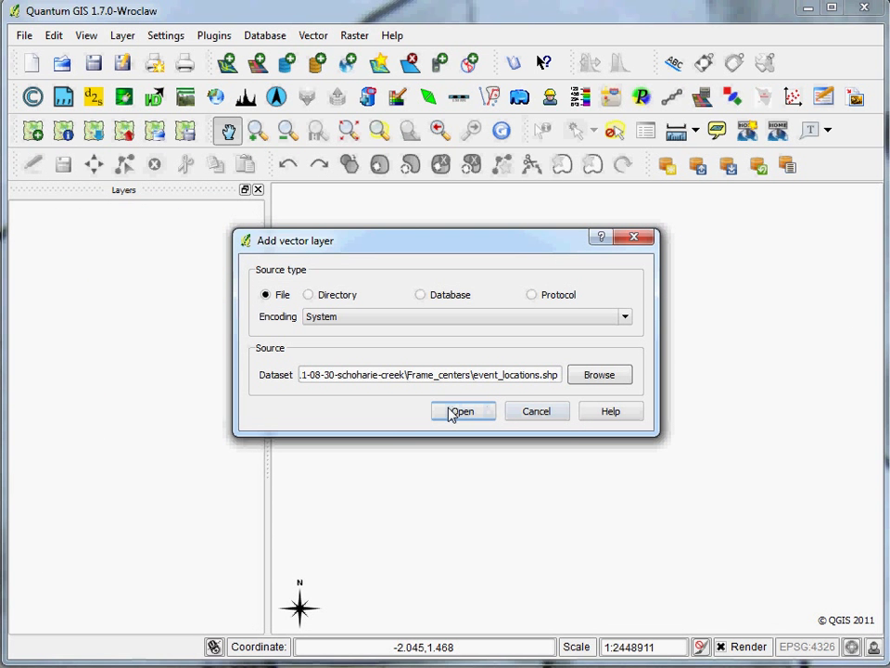
pyautogui.click(460, 411)
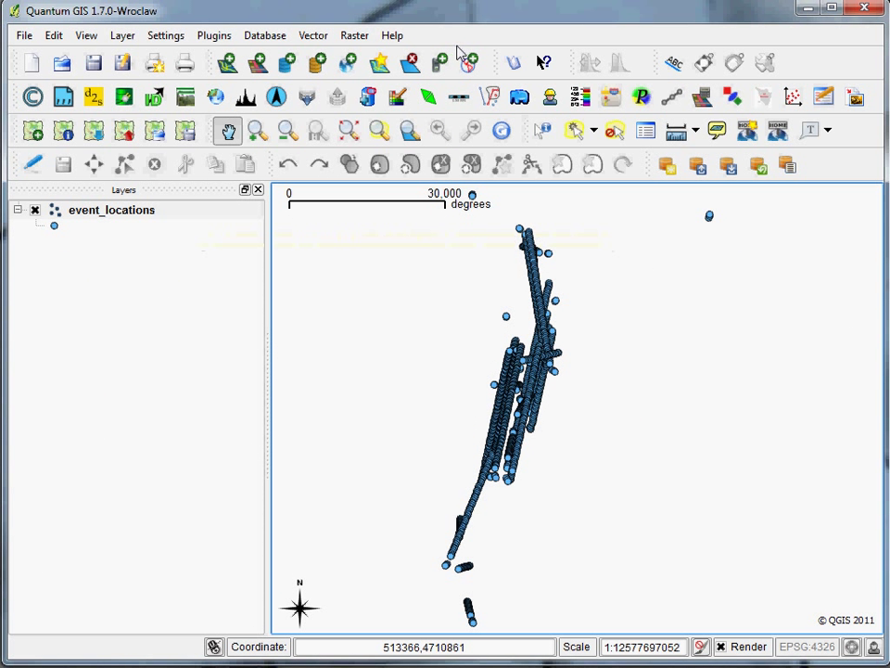
# - Add the orthoVNIR038_flatfield raster and drag it beneath event_locations in the layer list
pyautogui.click(257, 65)
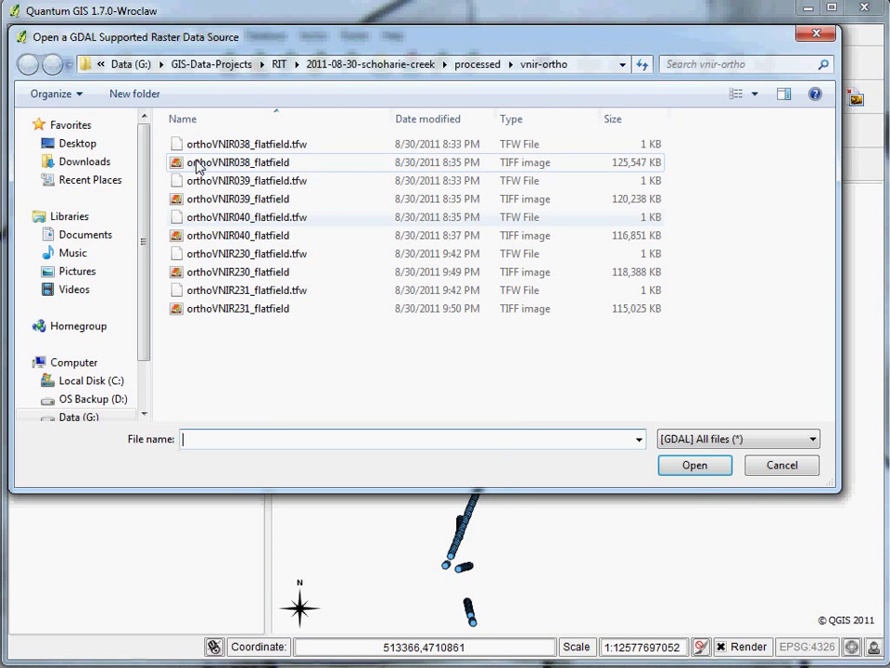
pyautogui.click(206, 163)
pyautogui.click(681, 469)
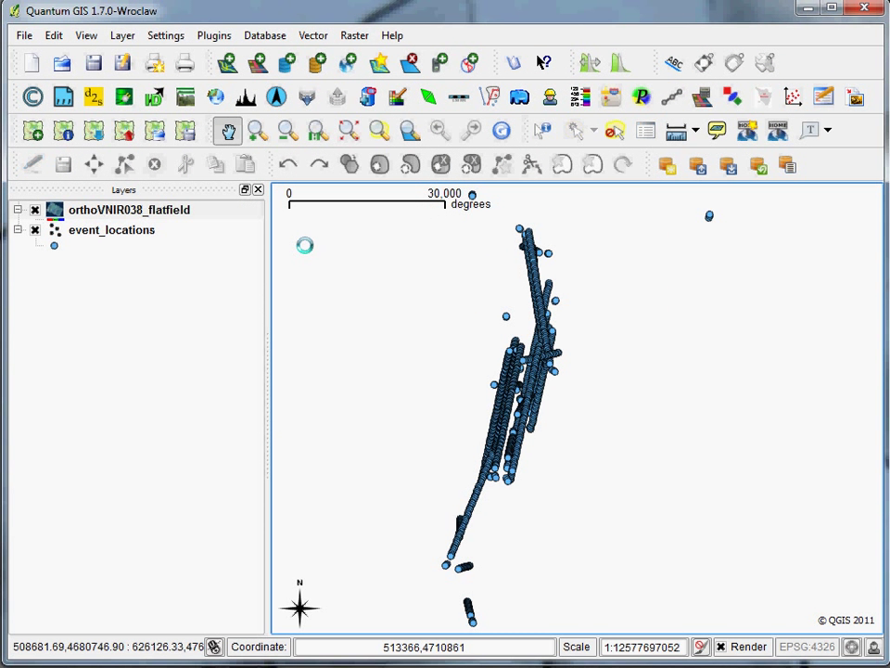
pyautogui.moveTo(73, 219); pyautogui.dragTo(92, 252)
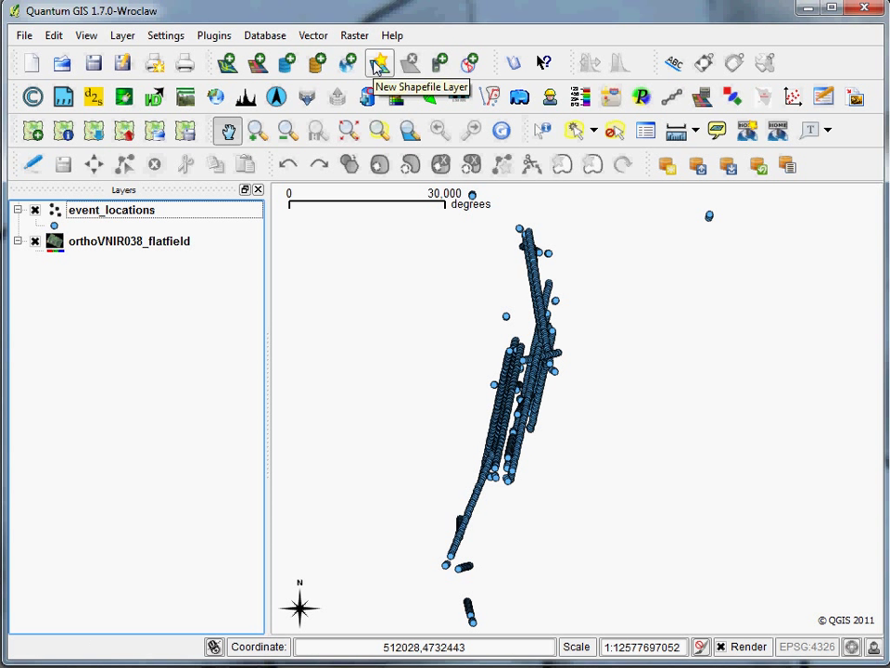
# - Start a new shapefile layer and set its geometry type to Polygon
pyautogui.click(378, 65)
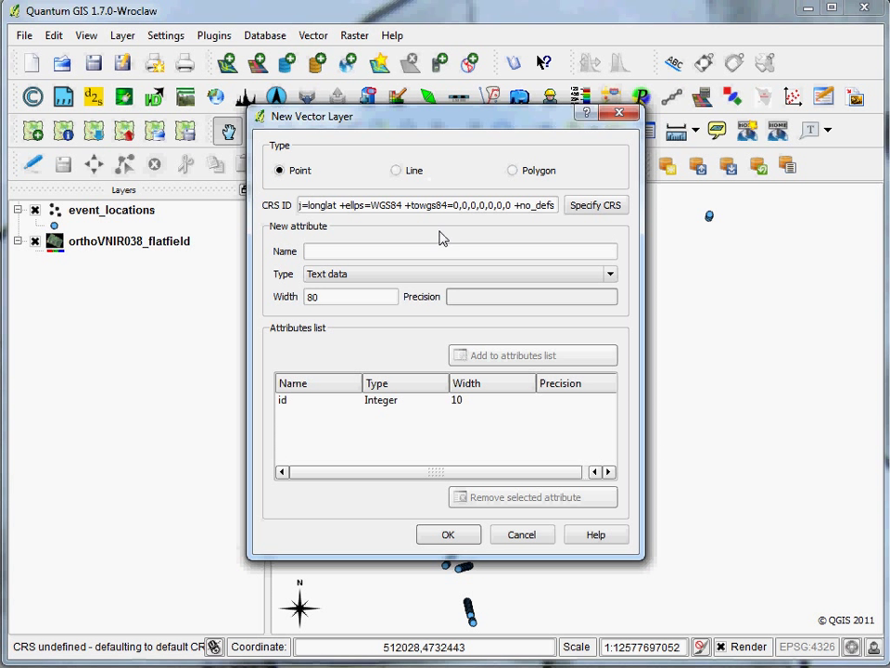
pyautogui.click(320, 274)
pyautogui.click(384, 288)
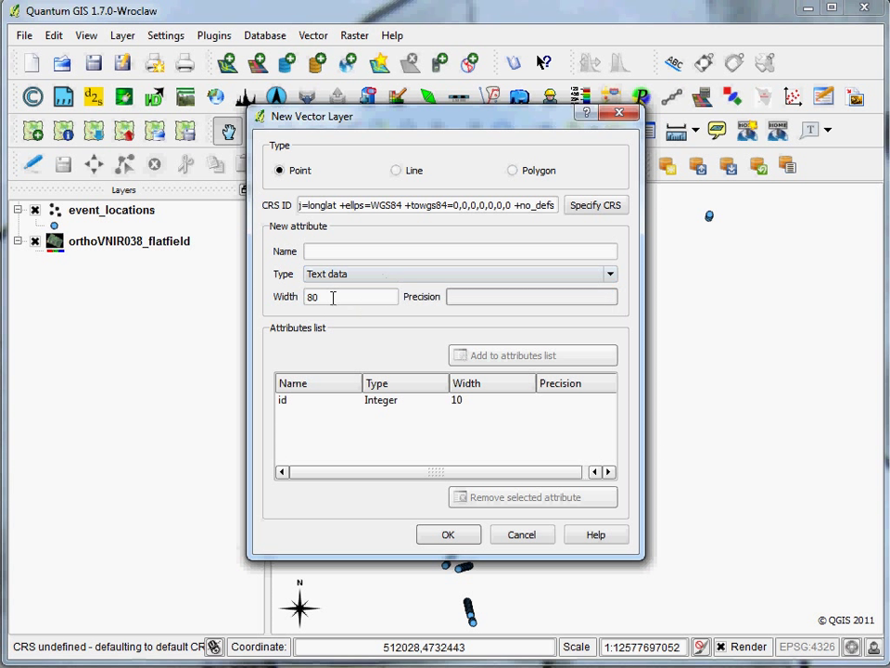
pyautogui.doubleClick(345, 296)
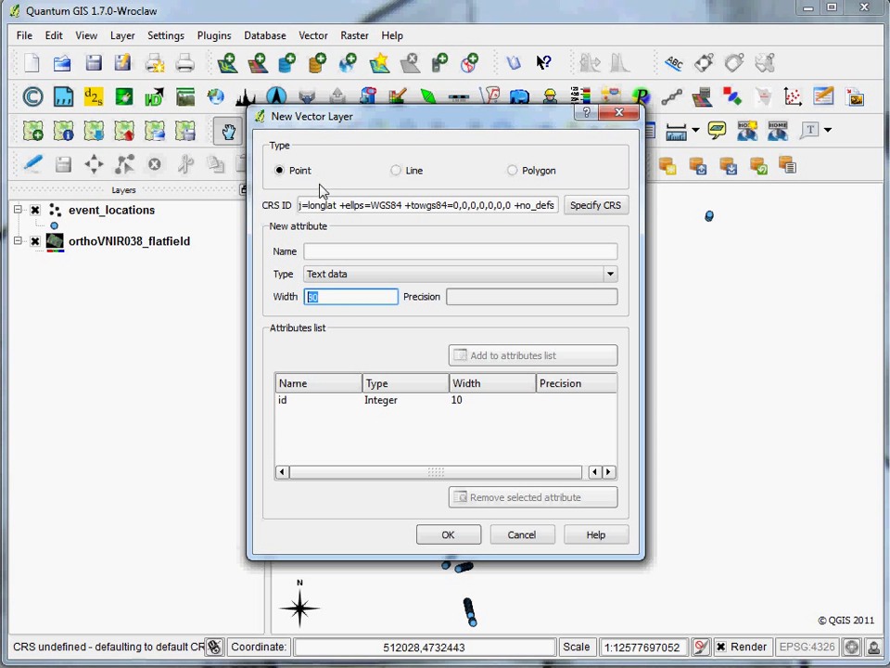
pyautogui.moveTo(297, 115); pyautogui.dragTo(219, 139)
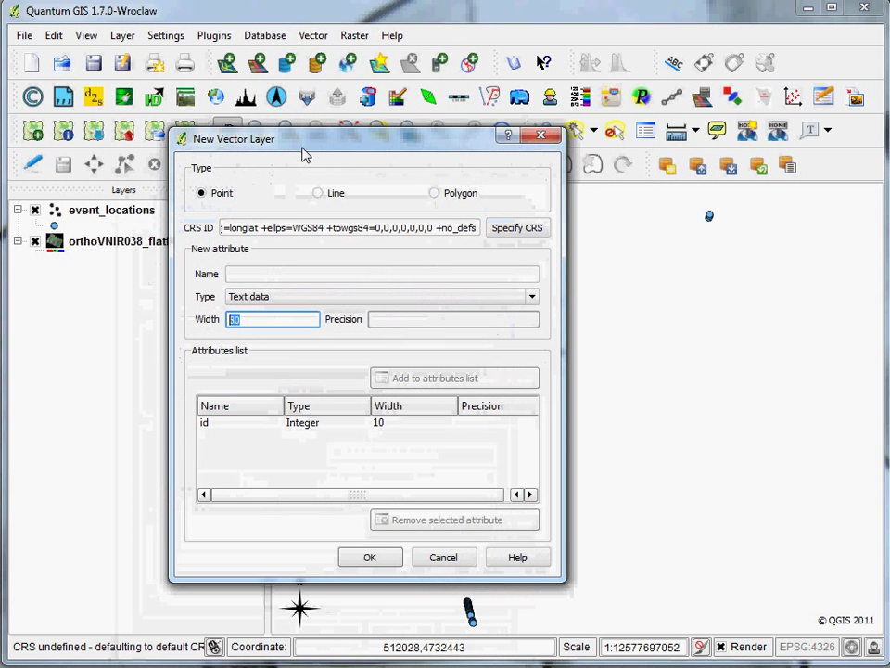
pyautogui.click(435, 192)
pyautogui.click(283, 274)
# - Add a whole-number attribute named confidence with width 3 and confirm the new layer
pyautogui.write('TRAIN')
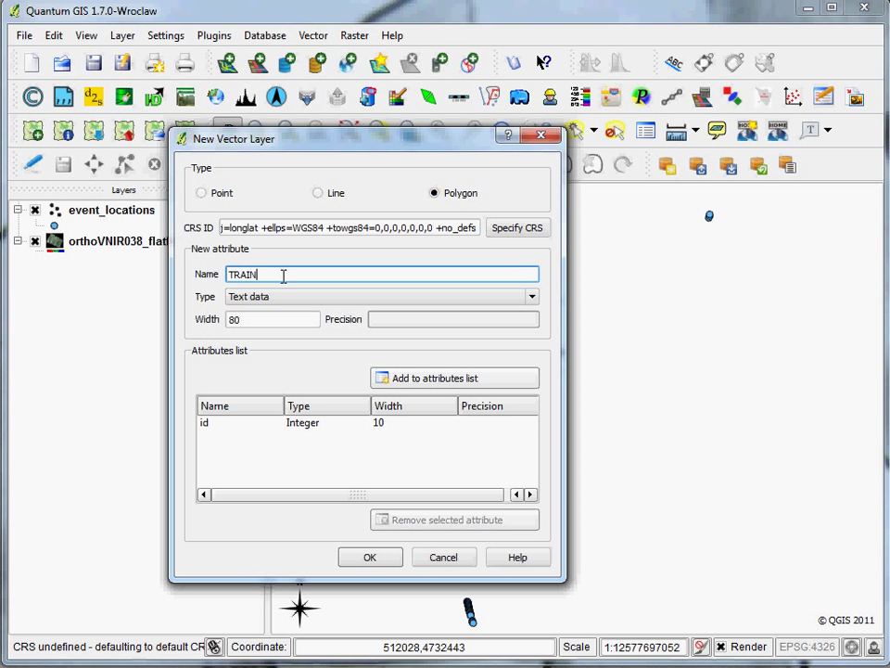
pyautogui.write('IN')
pyautogui.press('BackSpace')
pyautogui.press('BackSpace')
pyautogui.press('BackSpace')
pyautogui.press('BackSpace')
pyautogui.press('BackSpace')
pyautogui.press('BackSpace')
pyautogui.press('BackSpace')
pyautogui.write('tr')
pyautogui.press('BackSpace')
pyautogui.press('BackSpace')
pyautogui.press('BackSpace')
pyautogui.press('BackSpace')
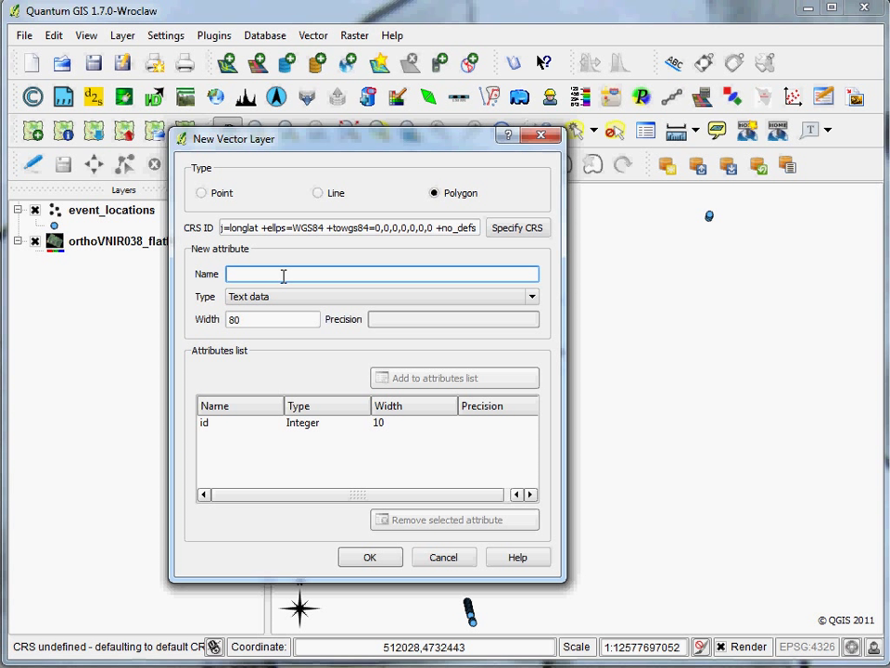
pyautogui.write('confidence')
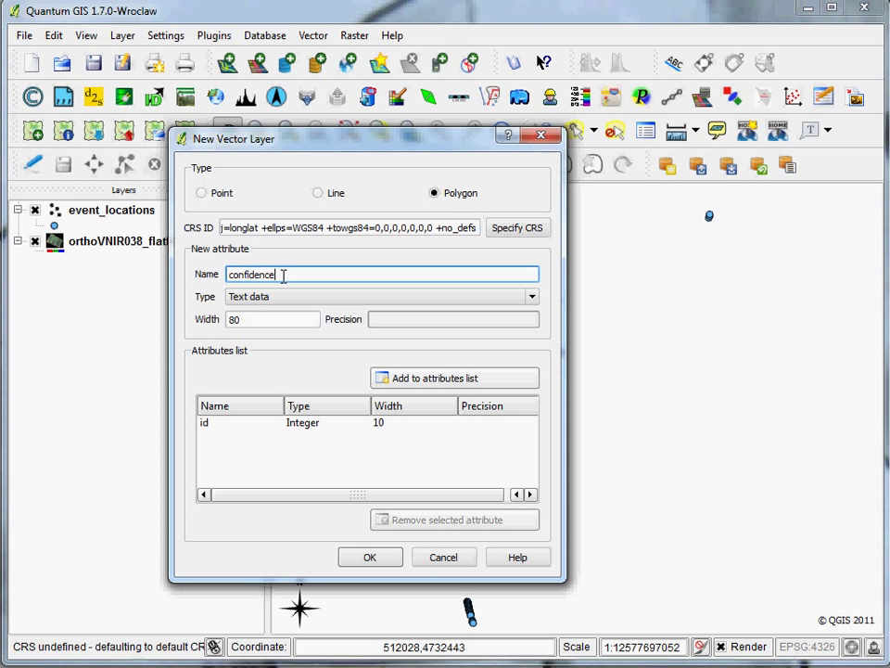
pyautogui.click(284, 296)
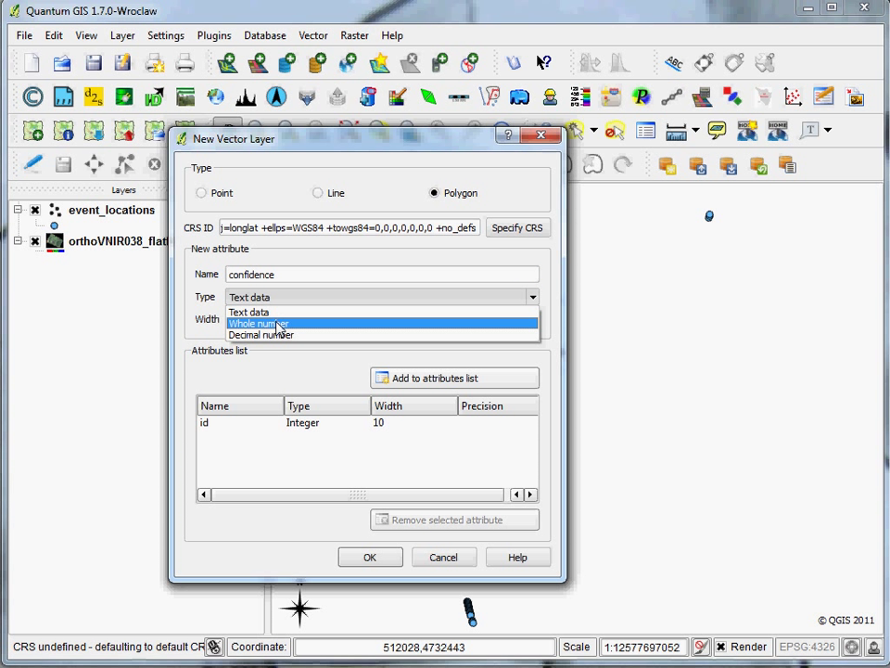
pyautogui.click(277, 326)
pyautogui.moveTo(264, 319); pyautogui.dragTo(182, 318)
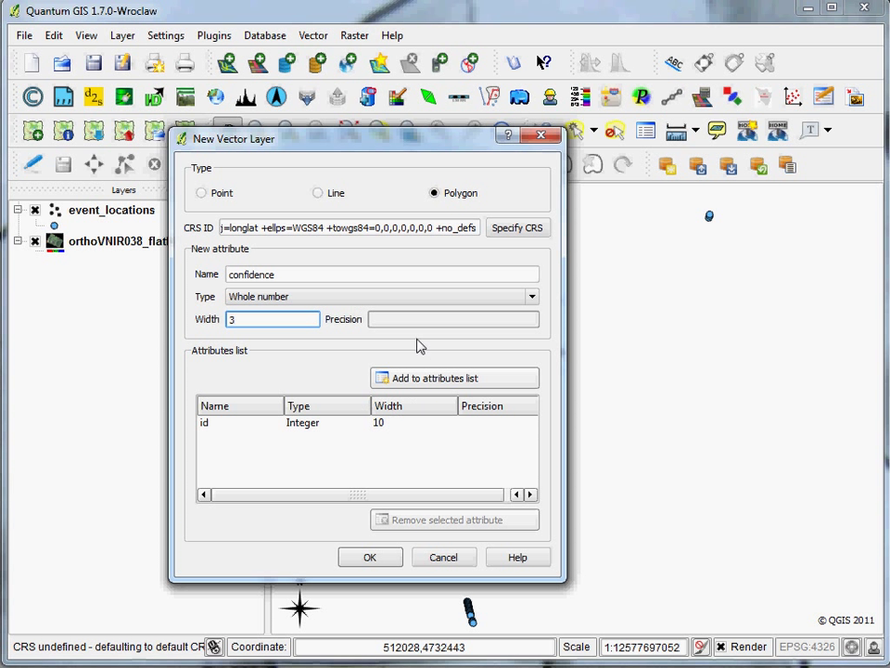
pyautogui.click(414, 380)
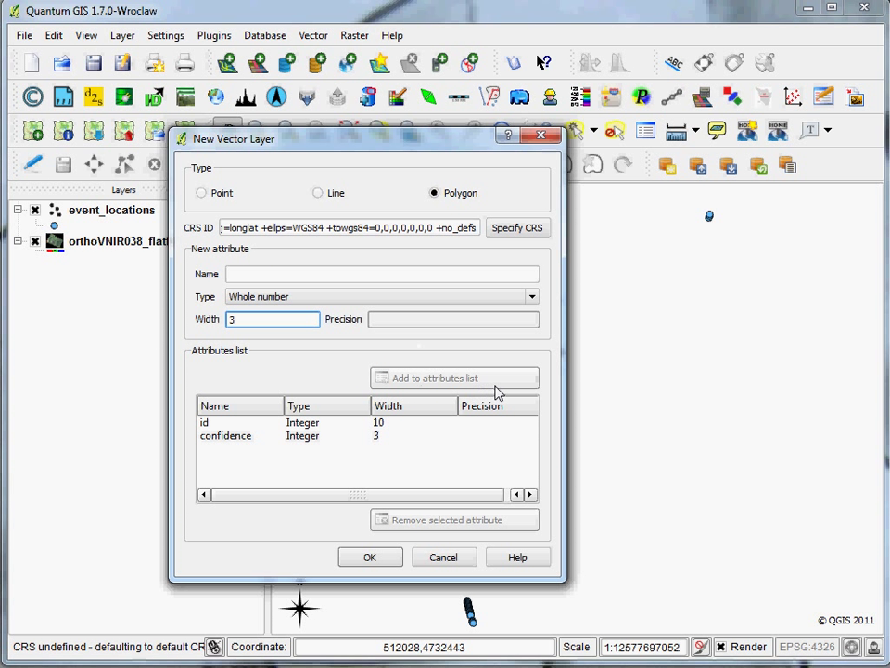
pyautogui.click(387, 557)
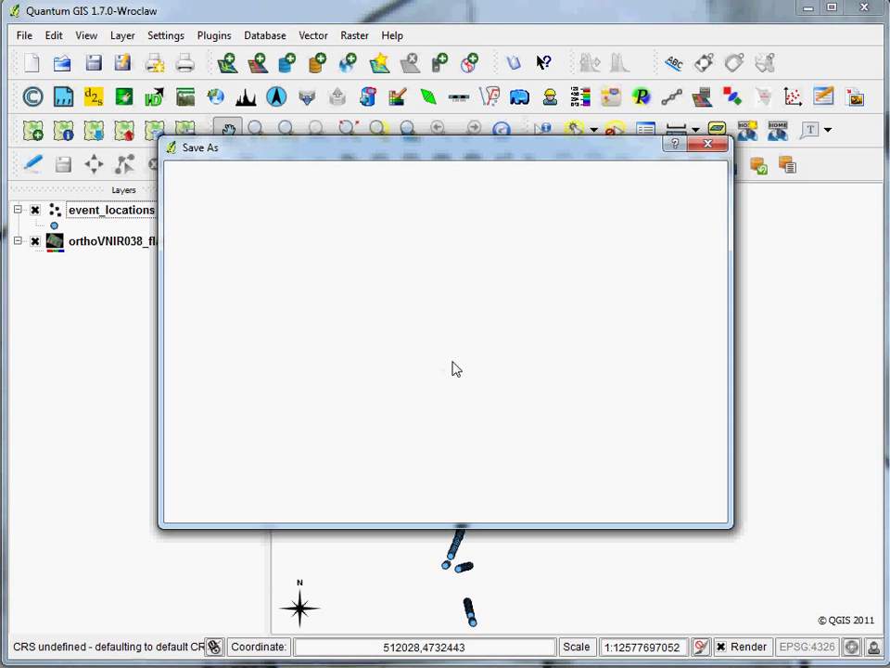
# - Go up to GIS-Data-Projects, create a new folder named blah and open it
pyautogui.click(641, 181)
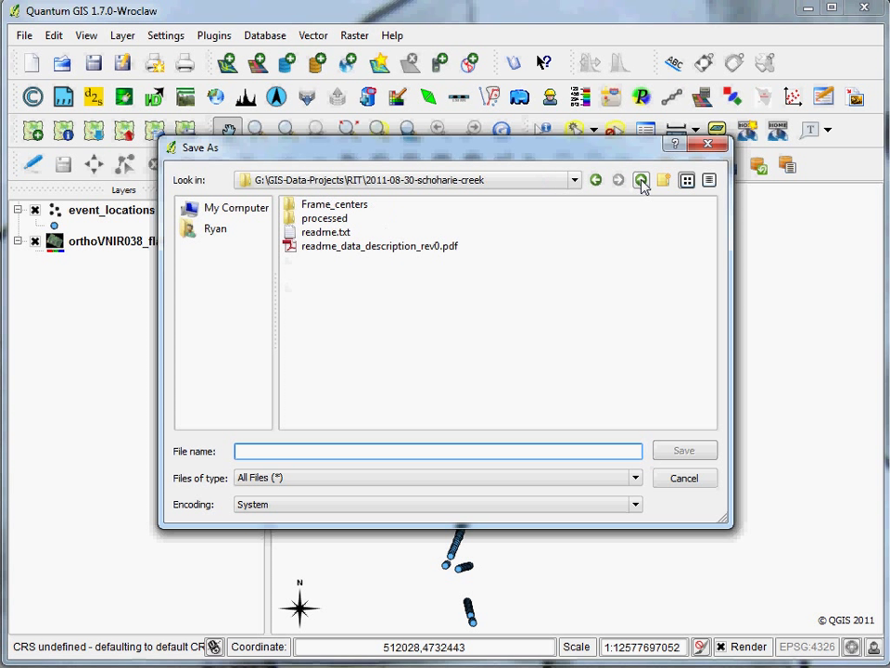
pyautogui.click(642, 181)
pyautogui.click(641, 181)
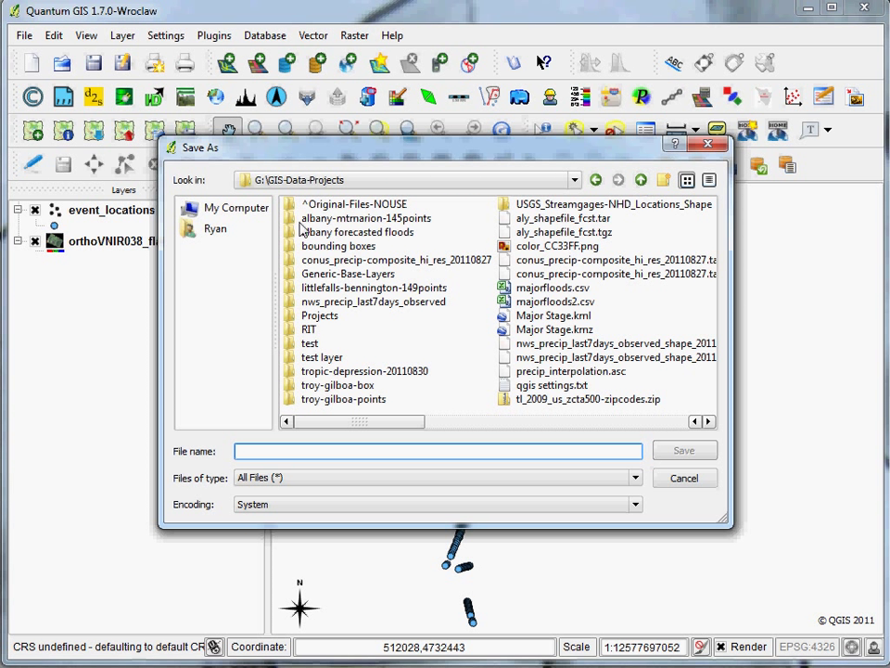
pyautogui.click(664, 181)
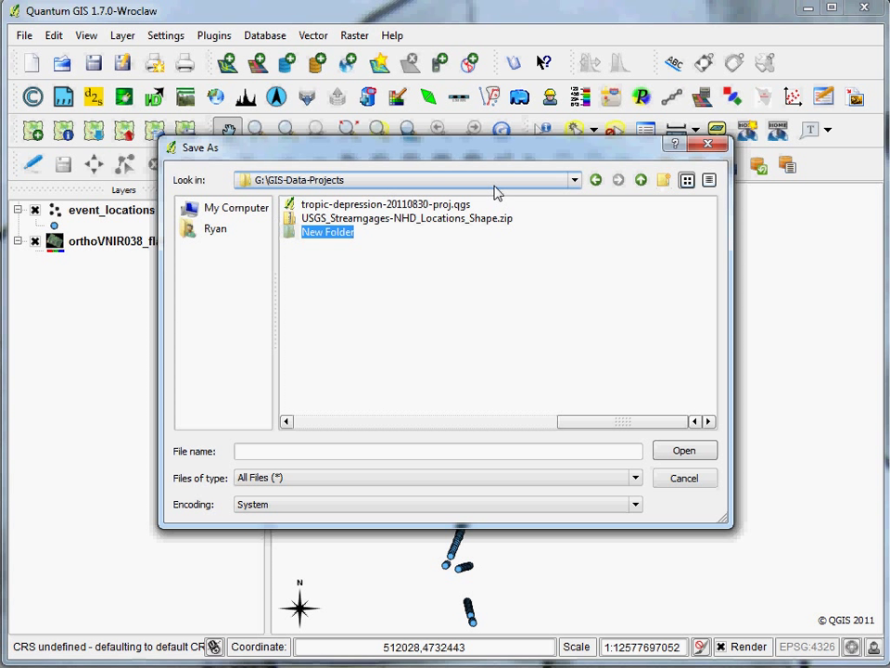
pyautogui.write('blah')
pyautogui.press('Return')
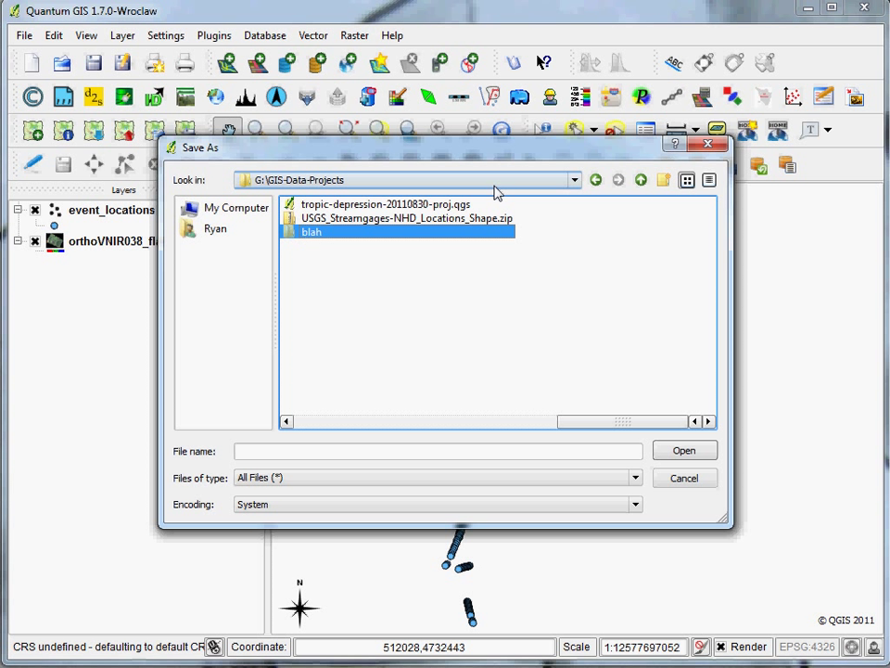
pyautogui.doubleClick(378, 235)
# - Save the layer there under the file name blah-poly
pyautogui.click(302, 447)
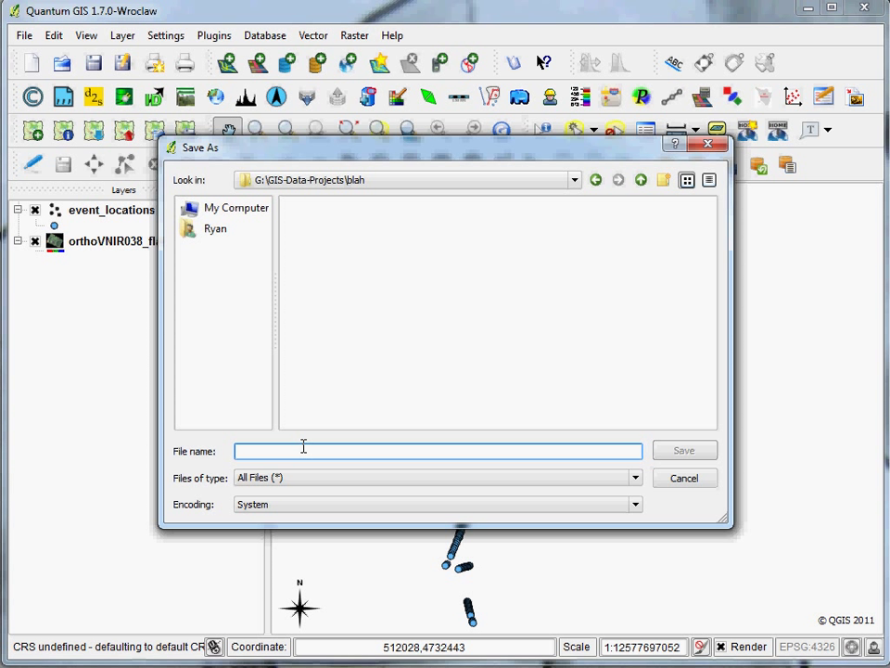
pyautogui.write('blah-poly')
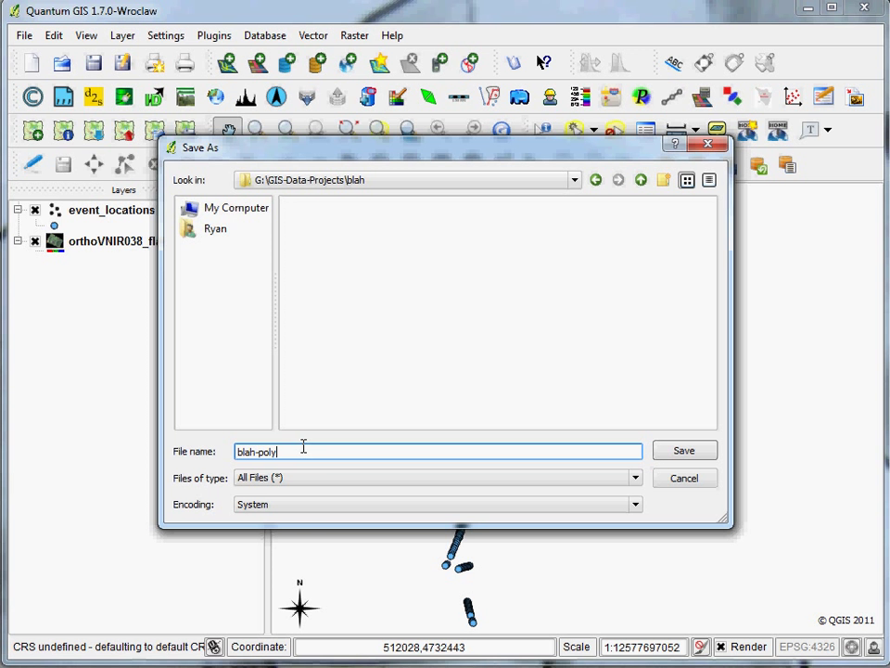
pyautogui.click(683, 451)
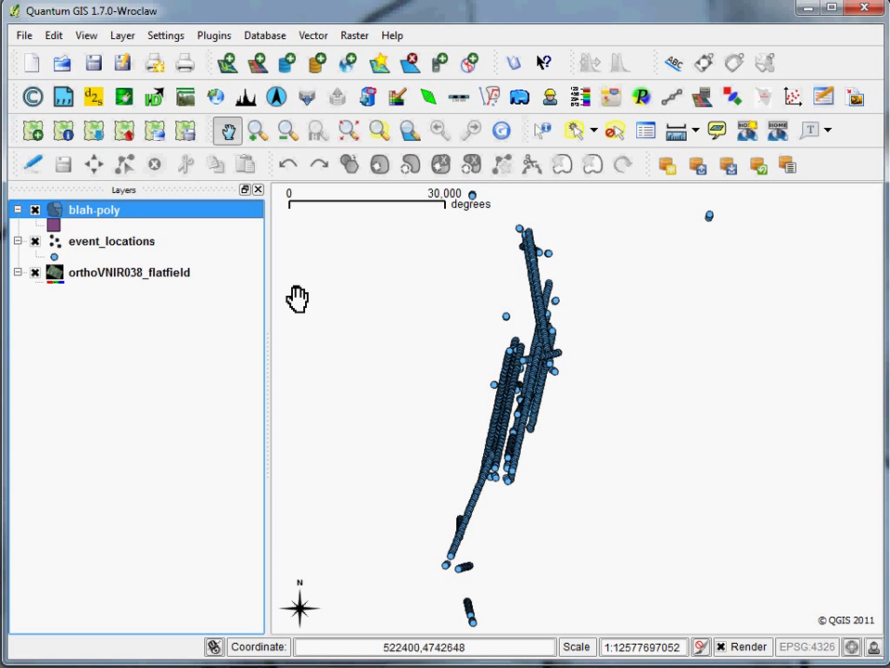
pyautogui.rightClick(105, 217)
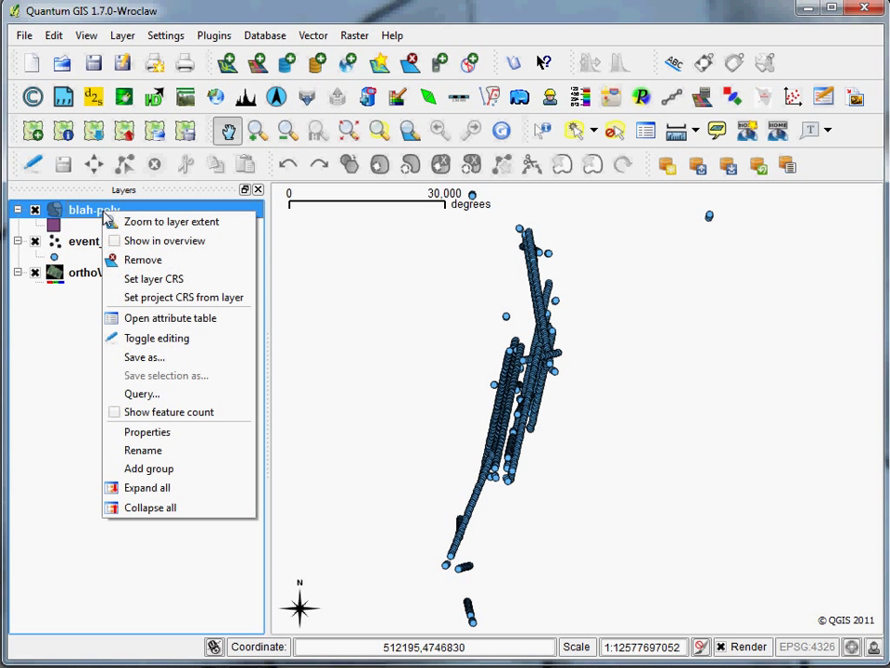
pyautogui.click(219, 315)
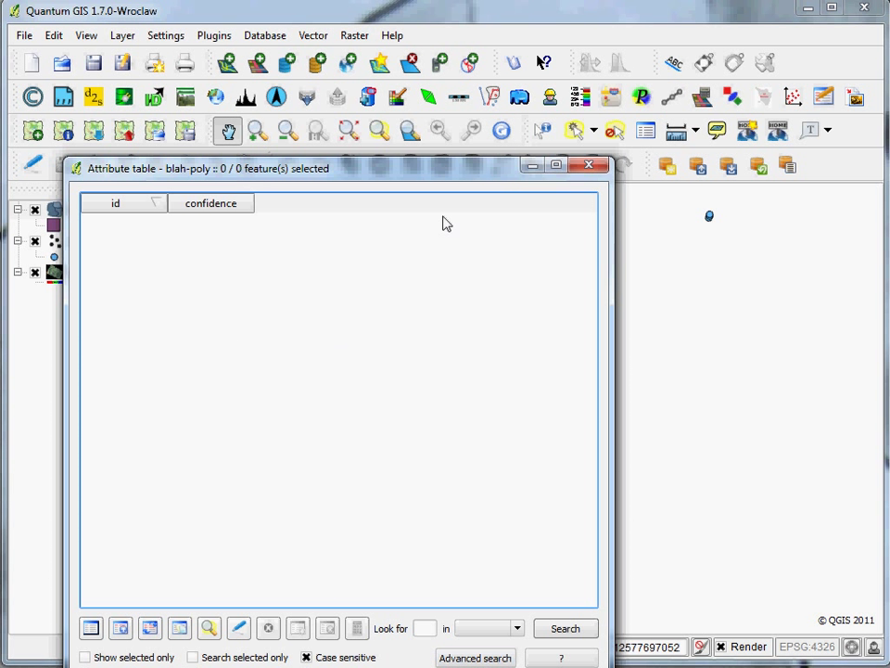
pyautogui.click(588, 165)
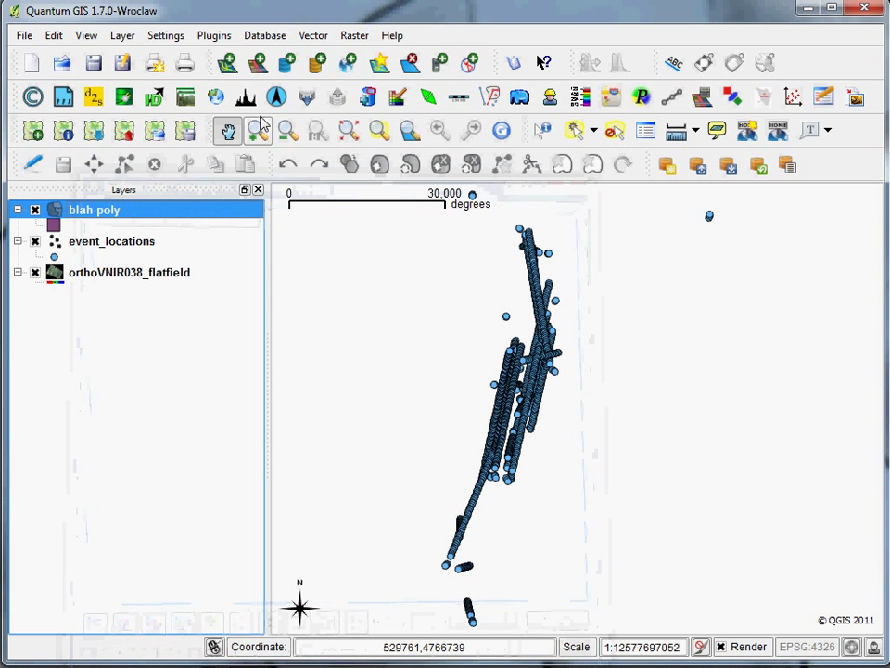
pyautogui.click(62, 98)
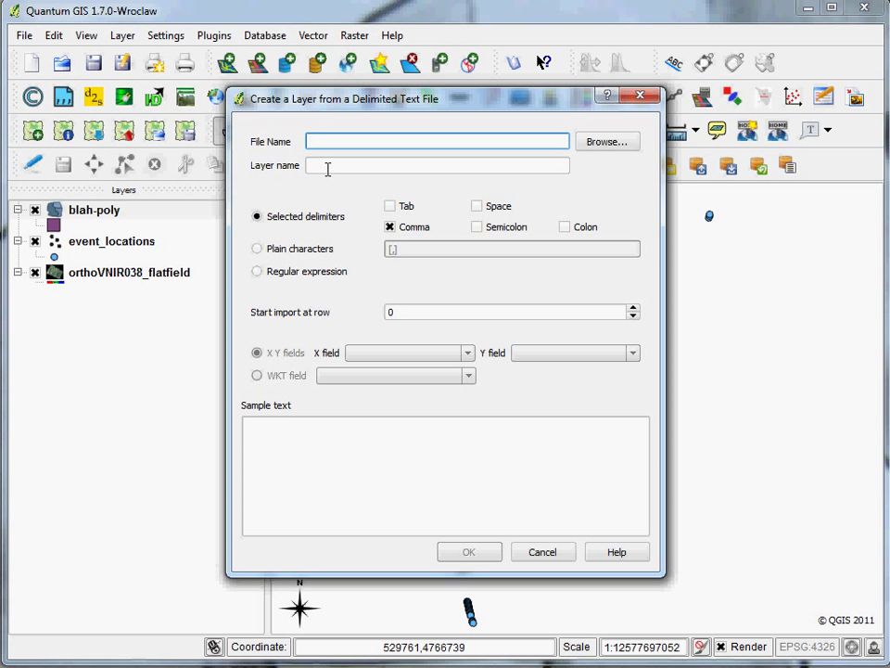
pyautogui.click(563, 551)
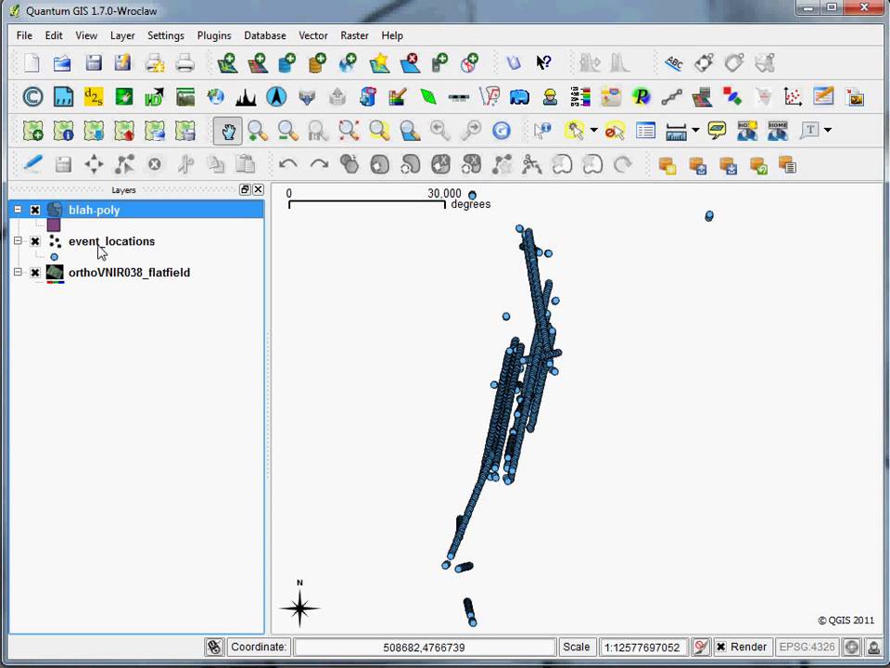
pyautogui.click(104, 244)
# - Identify the topmost event_locations point and close the identify results
pyautogui.keyDown('ctrl'); pyautogui.click(133, 211); pyautogui.keyUp('ctrl')
pyautogui.click(146, 326)
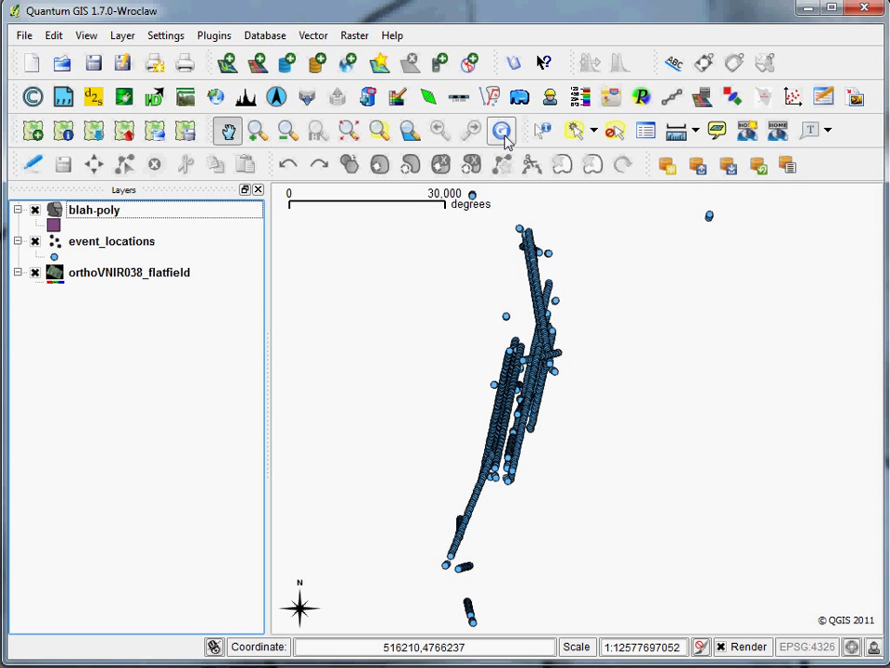
pyautogui.click(543, 132)
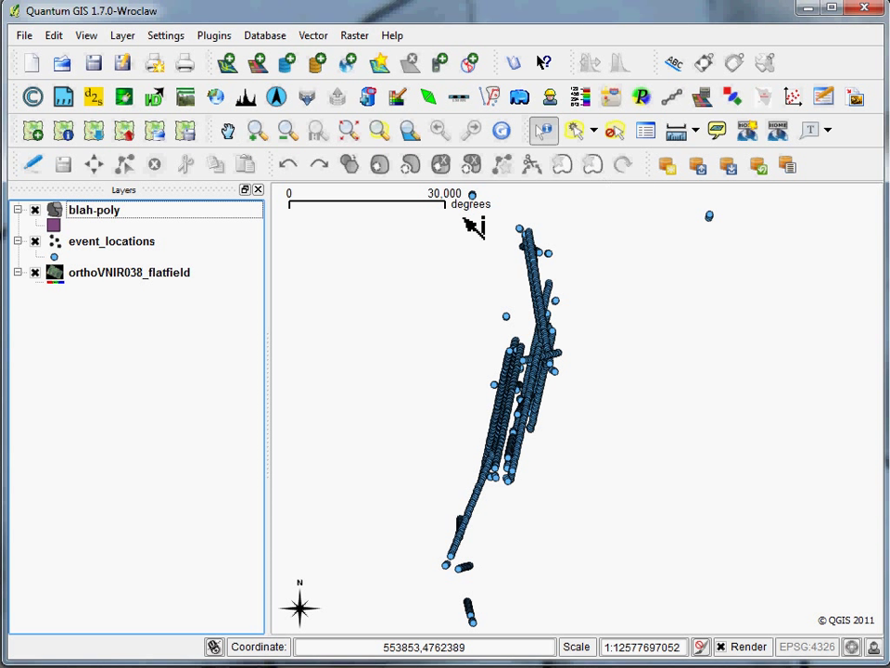
pyautogui.click(102, 241)
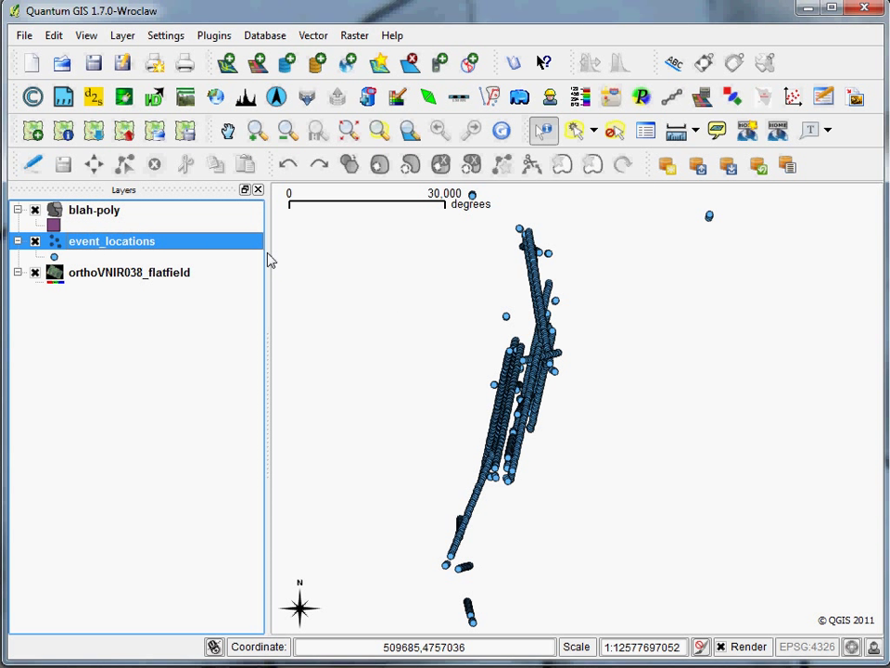
pyautogui.click(547, 229)
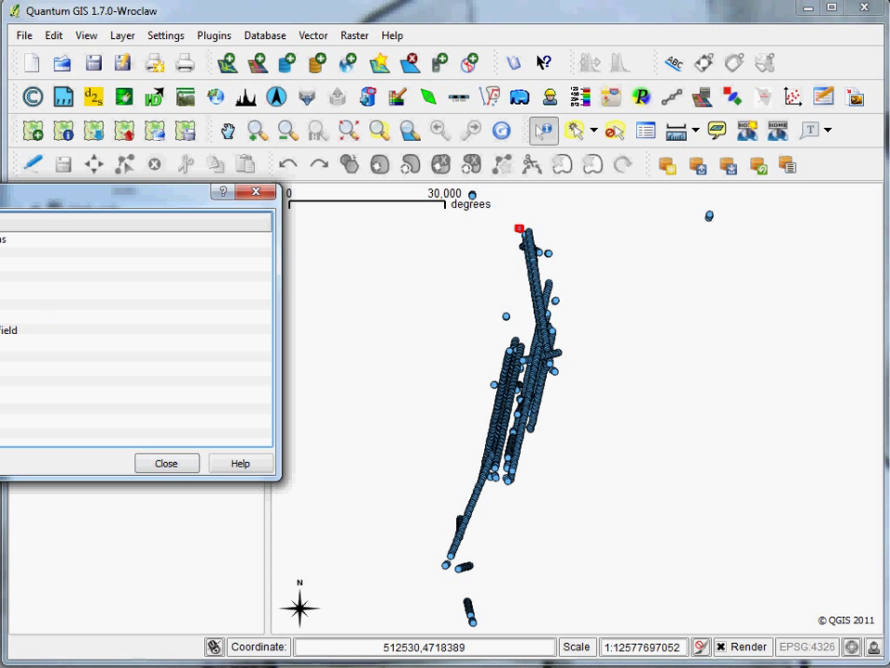
pyautogui.click(164, 462)
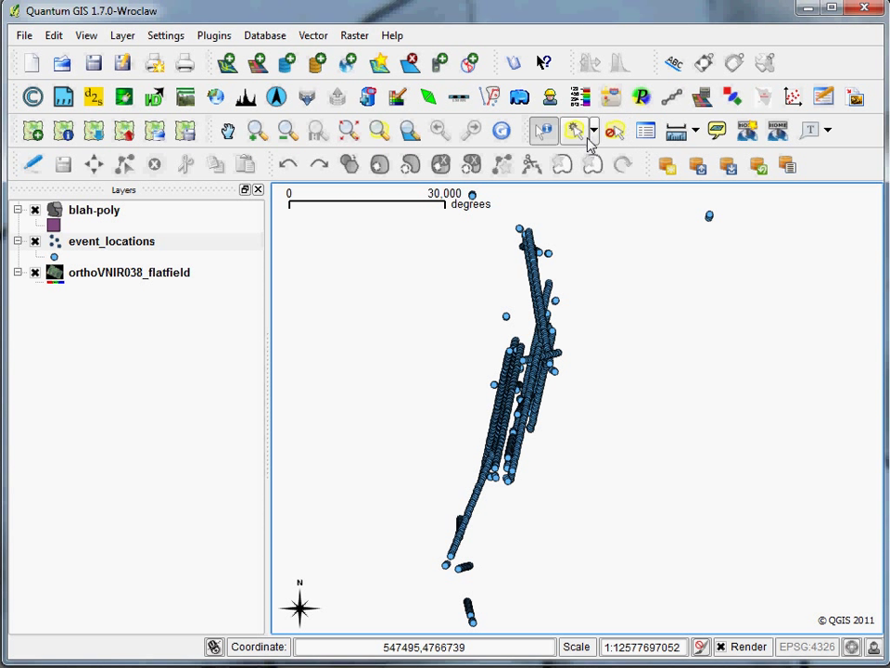
# - Switch the selection tool to Select single feature
pyautogui.click(577, 132)
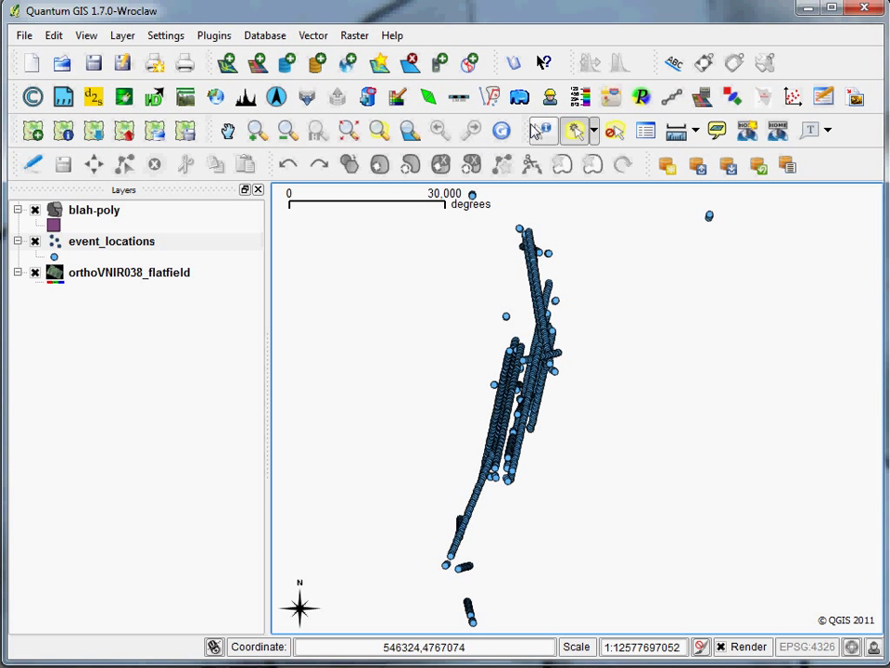
pyautogui.click(577, 130)
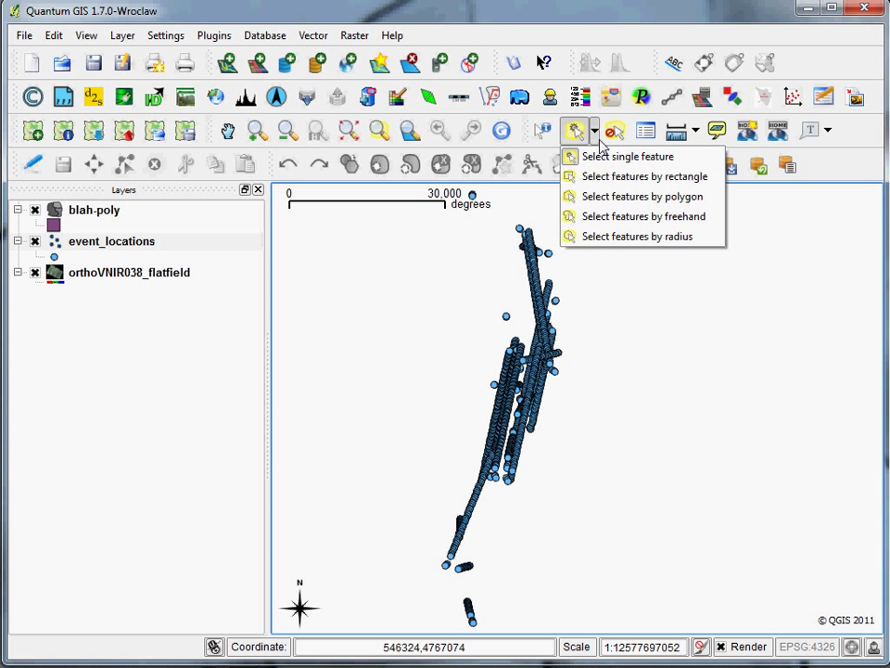
pyautogui.click(572, 156)
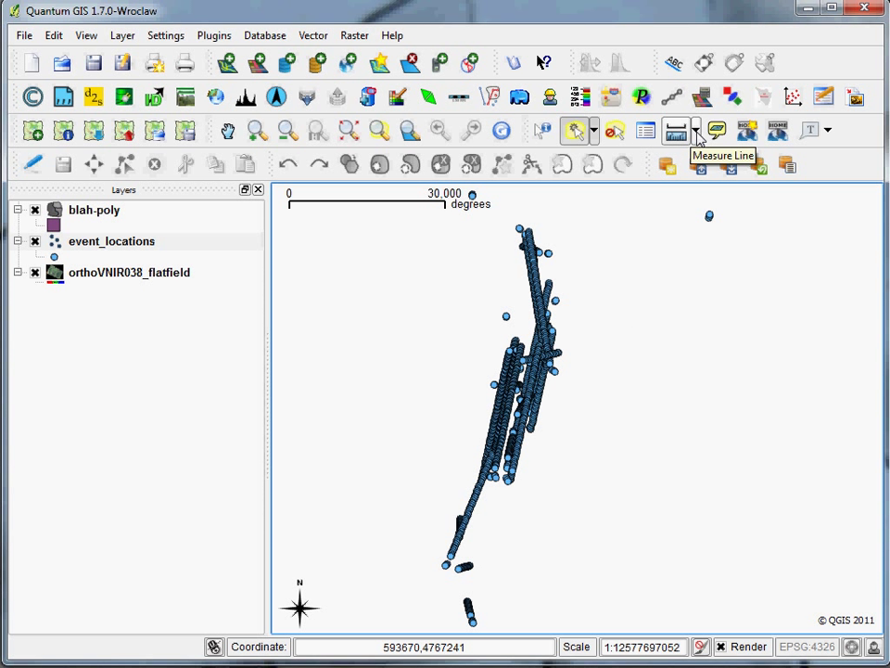
pyautogui.click(697, 134)
# - Dismiss the measure-area warning, toggle editing on blah-poly, and select the orthoVNIR038_flatfield layer
pyautogui.click(700, 176)
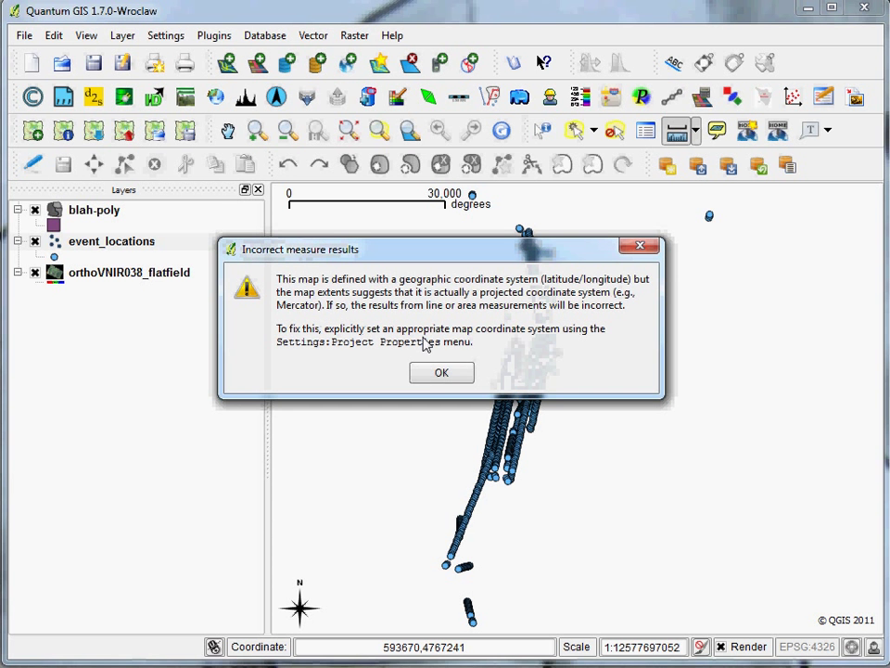
pyautogui.click(434, 373)
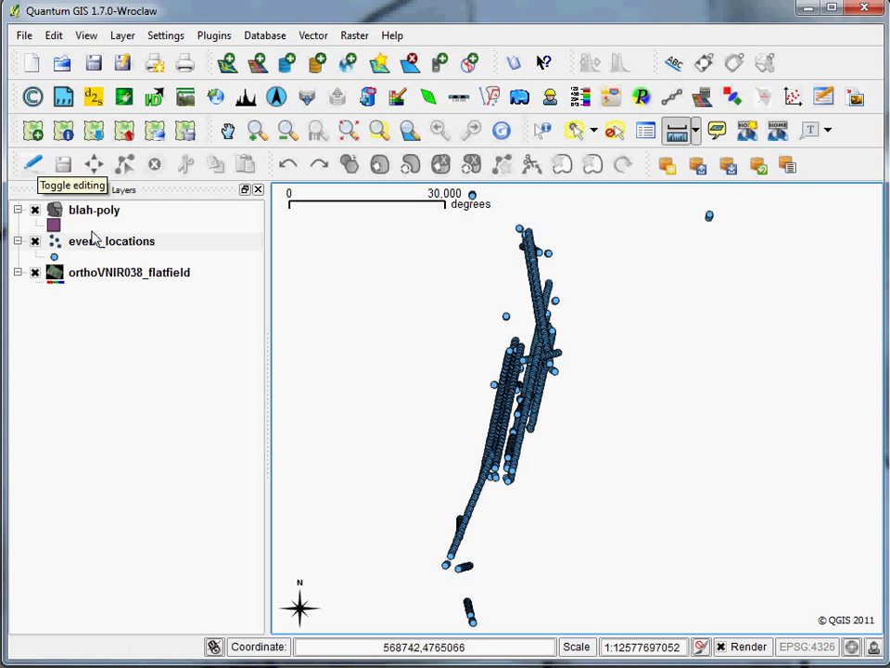
pyautogui.click(129, 214)
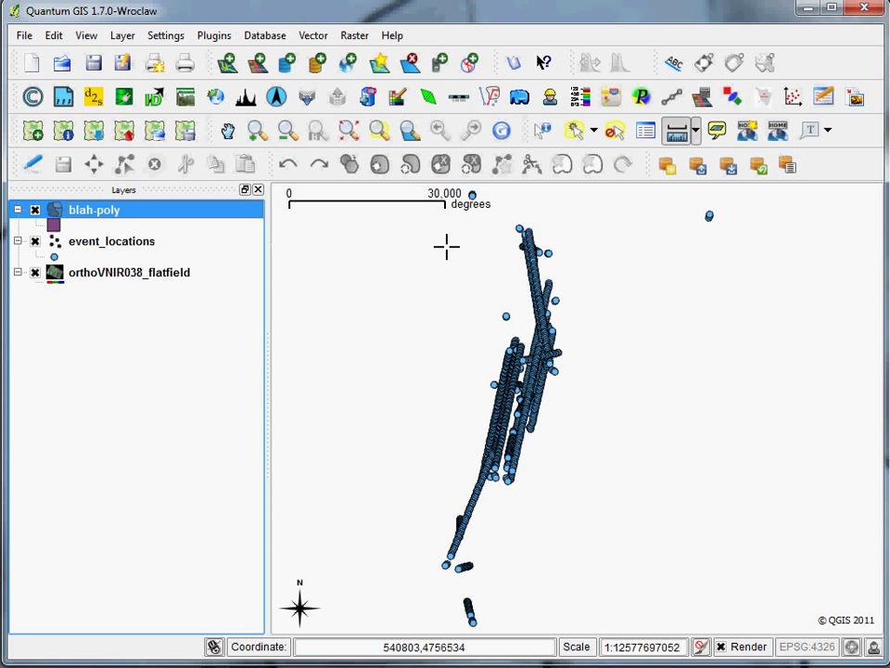
pyautogui.click(32, 165)
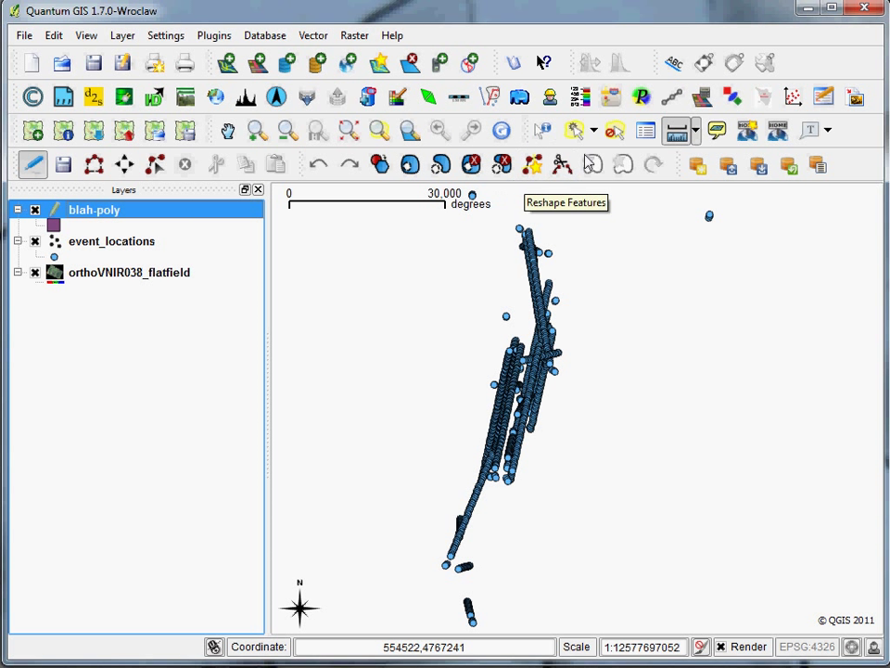
pyautogui.click(131, 278)
# - Zoom the map in on the road crossroads
pyautogui.rightClick(131, 283)
pyautogui.click(163, 286)
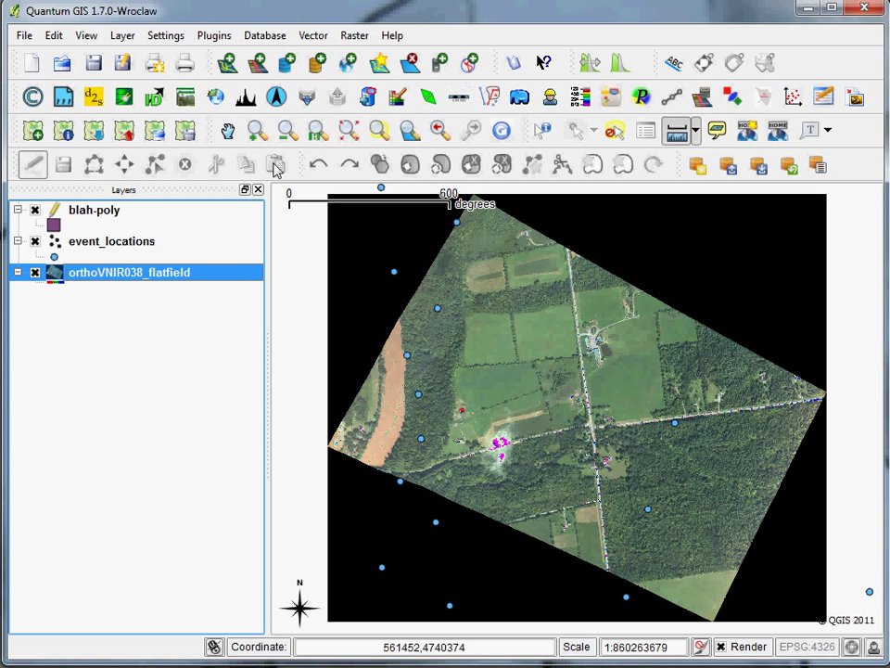
pyautogui.click(256, 131)
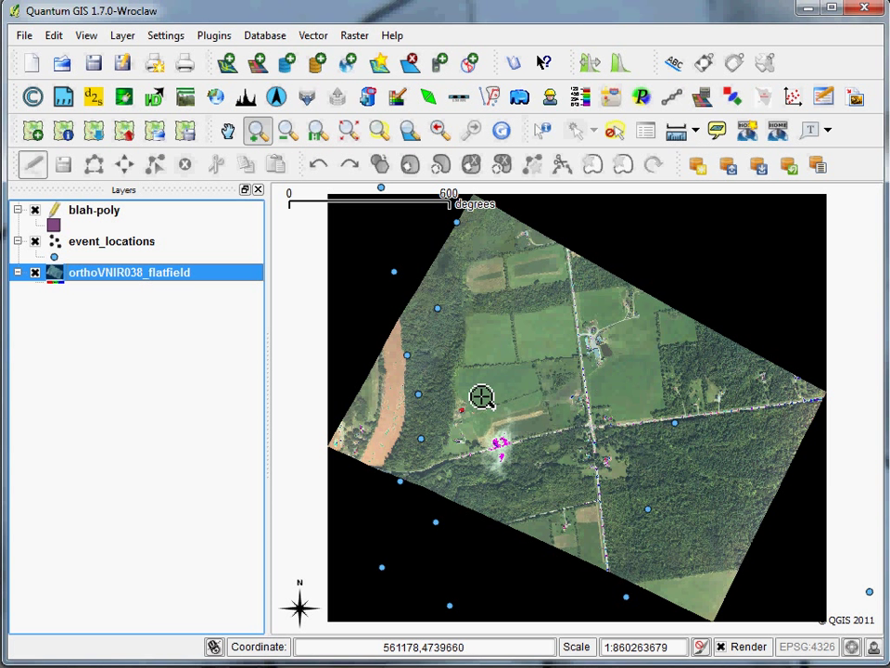
pyautogui.moveTo(561, 385); pyautogui.dragTo(636, 463)
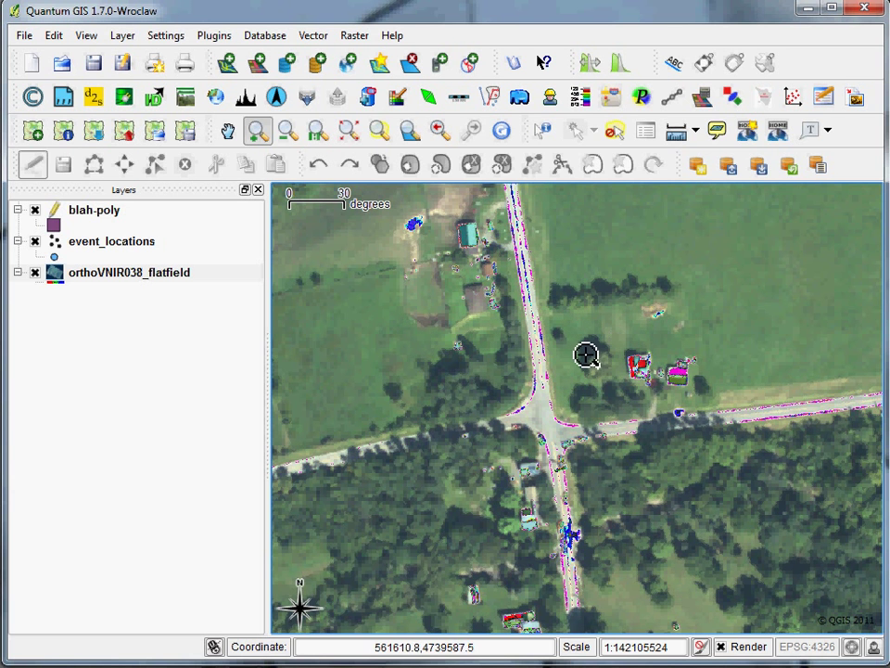
# - Trace the road through the intersection as a blah-poly polygon with id 1 and confidence 9
pyautogui.click(109, 212)
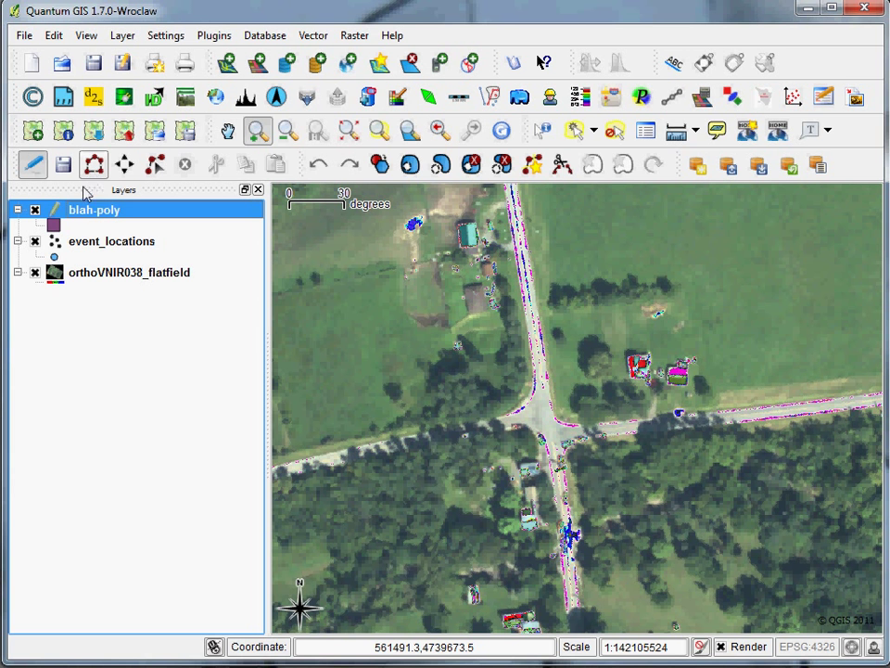
pyautogui.click(93, 164)
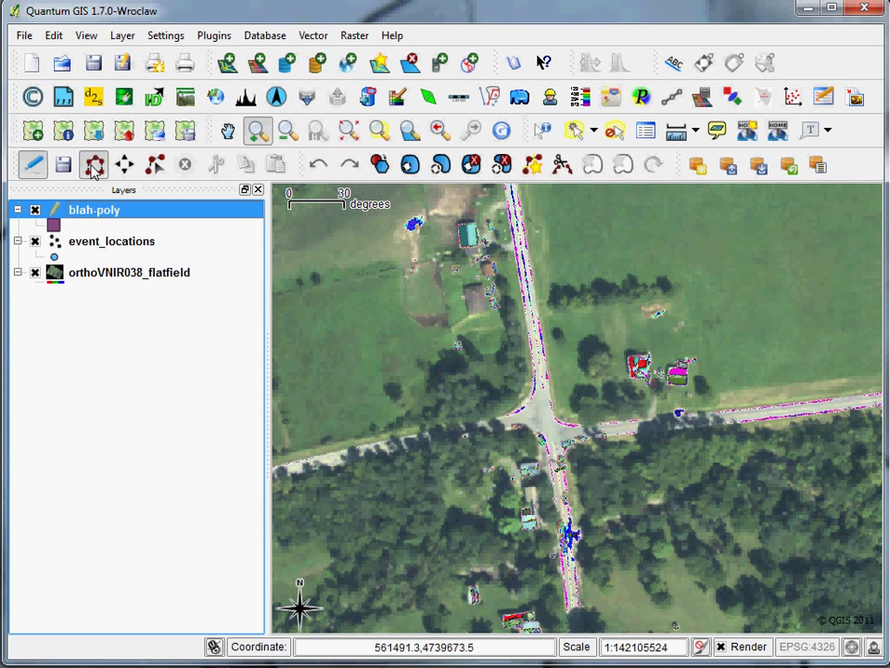
pyautogui.click(570, 430)
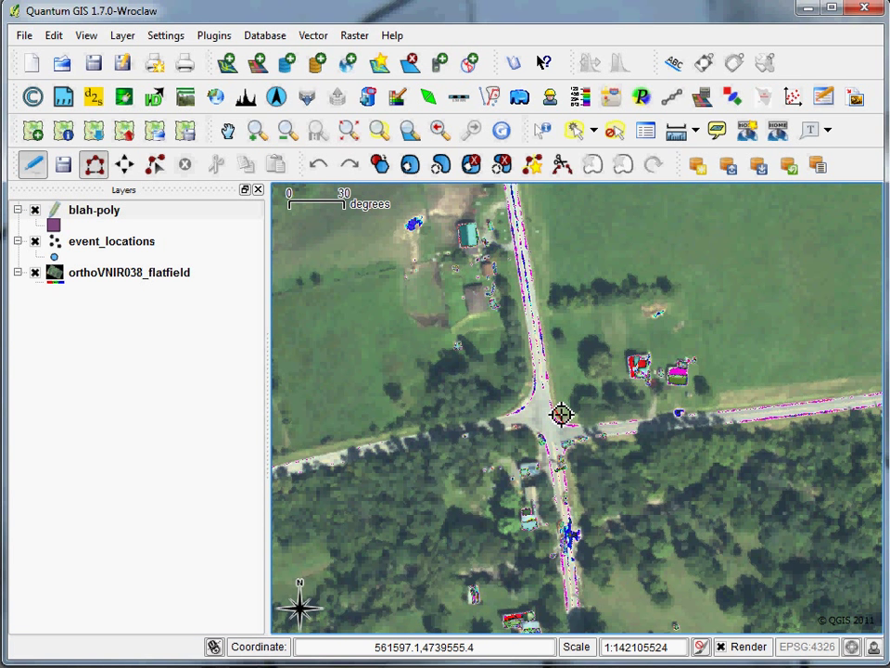
pyautogui.click(530, 290)
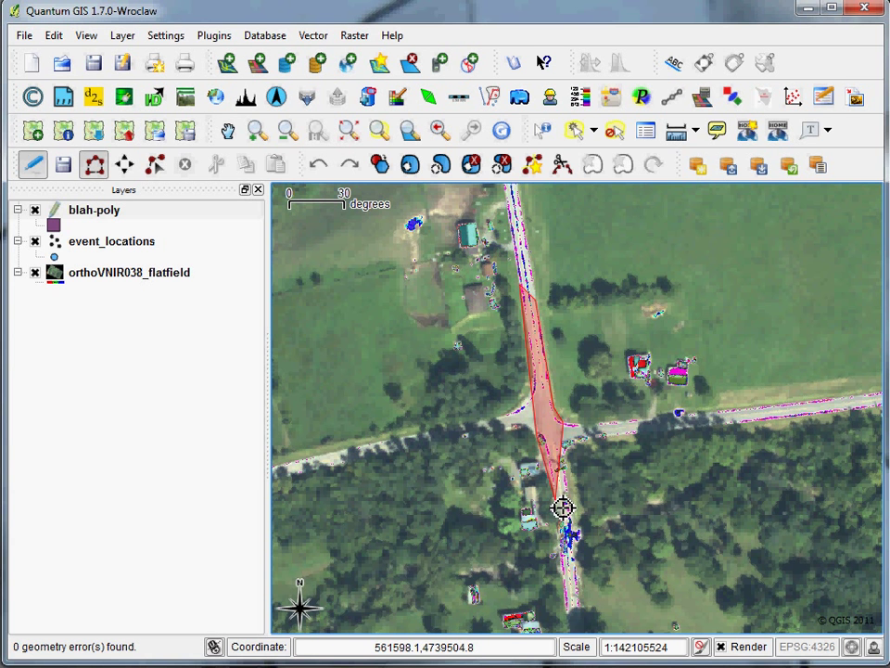
pyautogui.rightClick(562, 509)
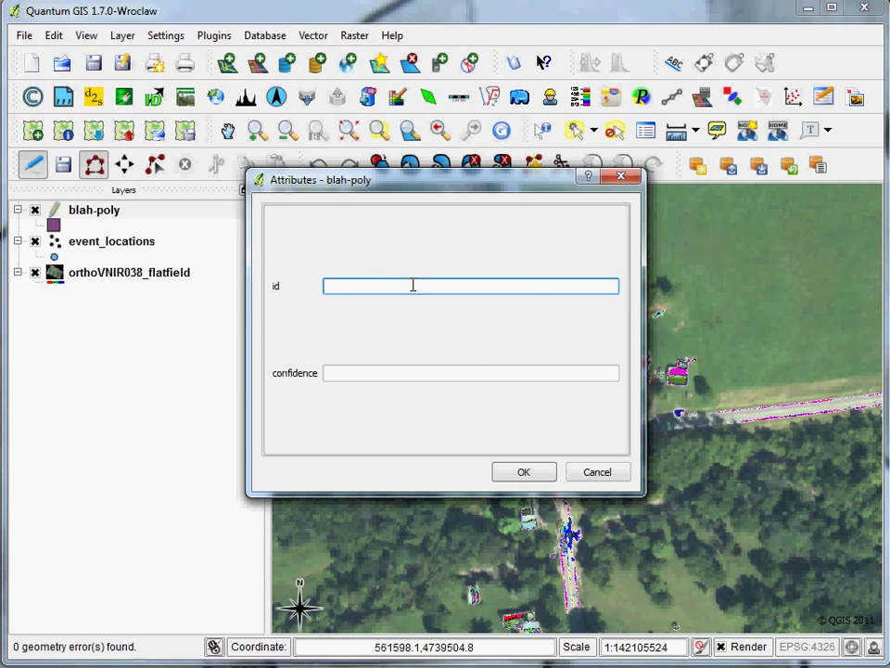
pyautogui.press('Tab')
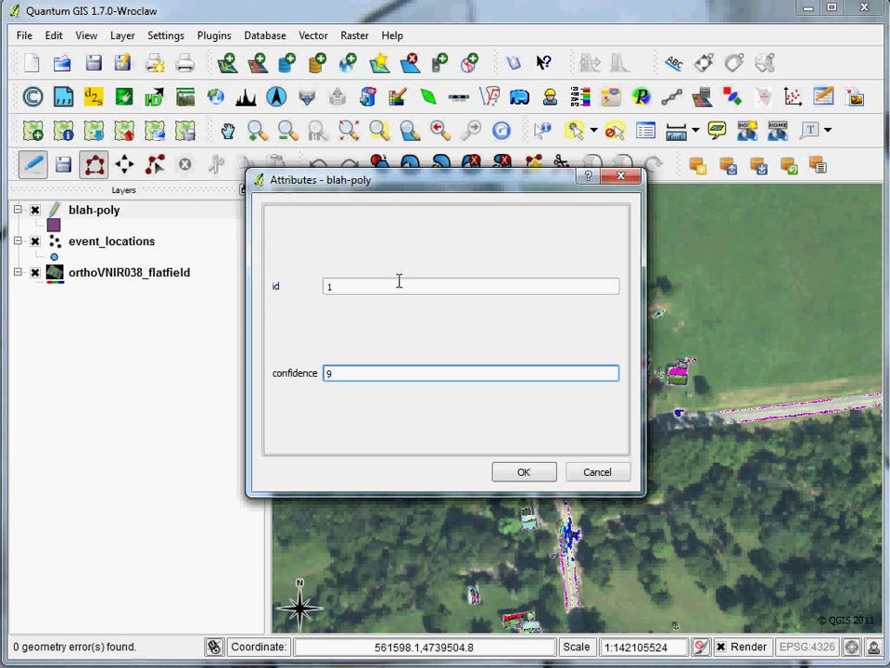
pyautogui.click(530, 473)
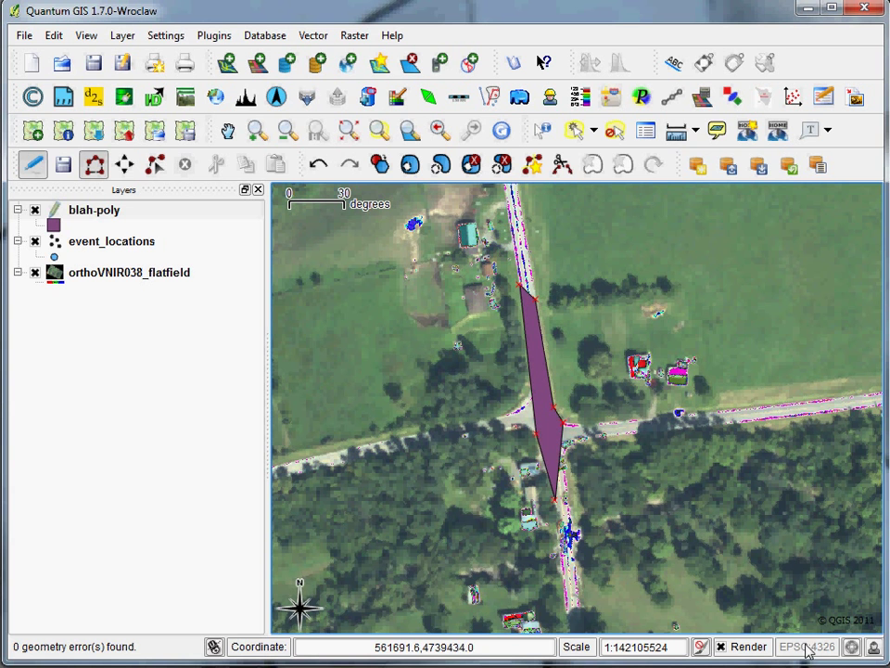
pyautogui.click(83, 217)
# - Open the blah-poly attribute table and check its single feature (id 1, confidence 9)
pyautogui.rightClick(82, 216)
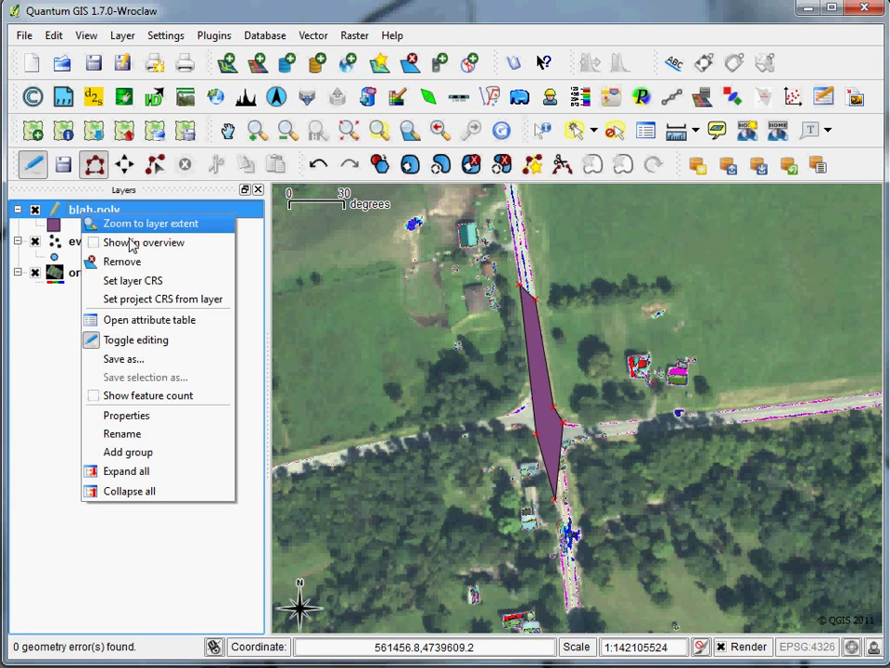
pyautogui.click(88, 319)
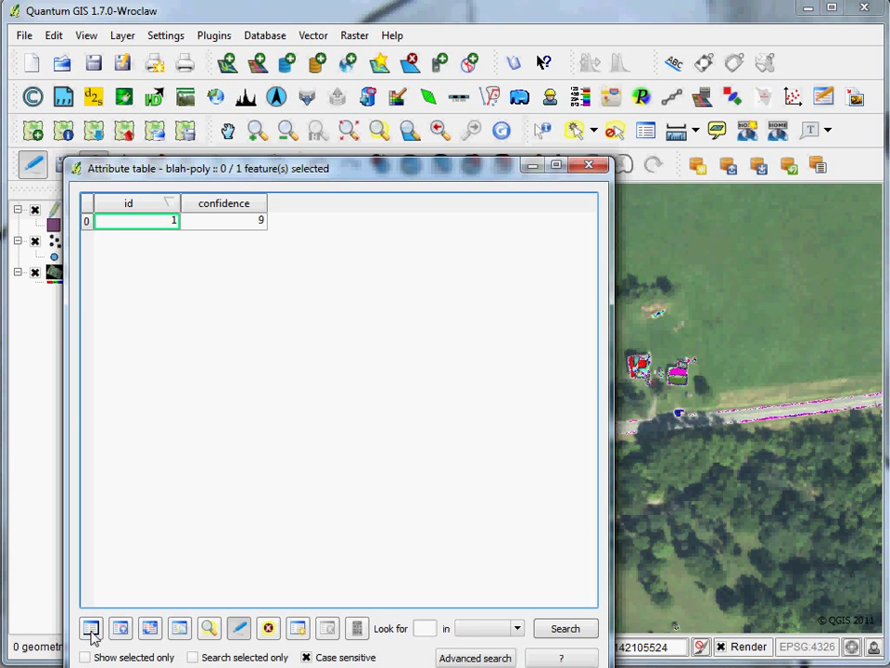
pyautogui.click(87, 221)
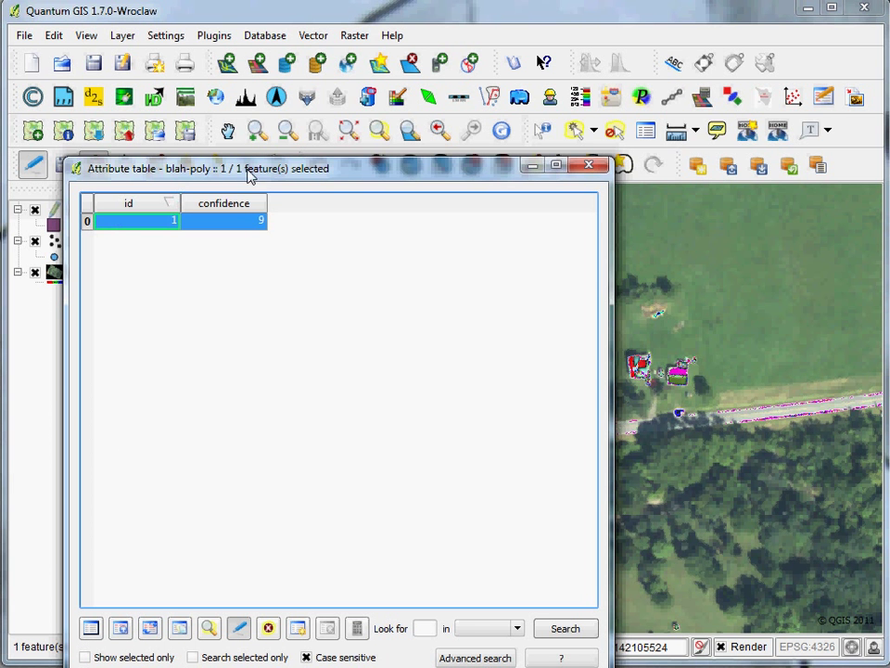
pyautogui.moveTo(345, 170); pyautogui.dragTo(272, 111)
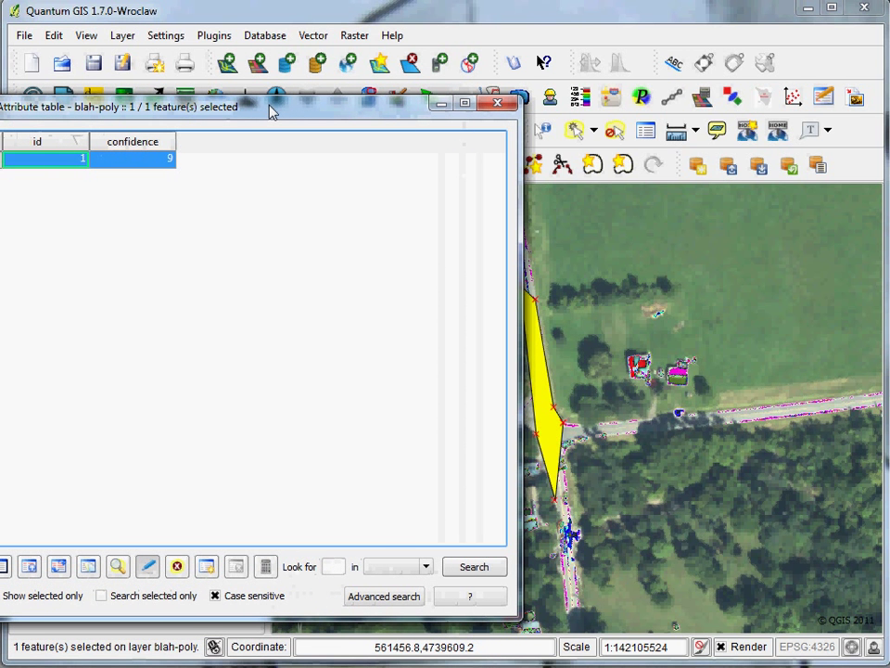
pyautogui.click(4, 569)
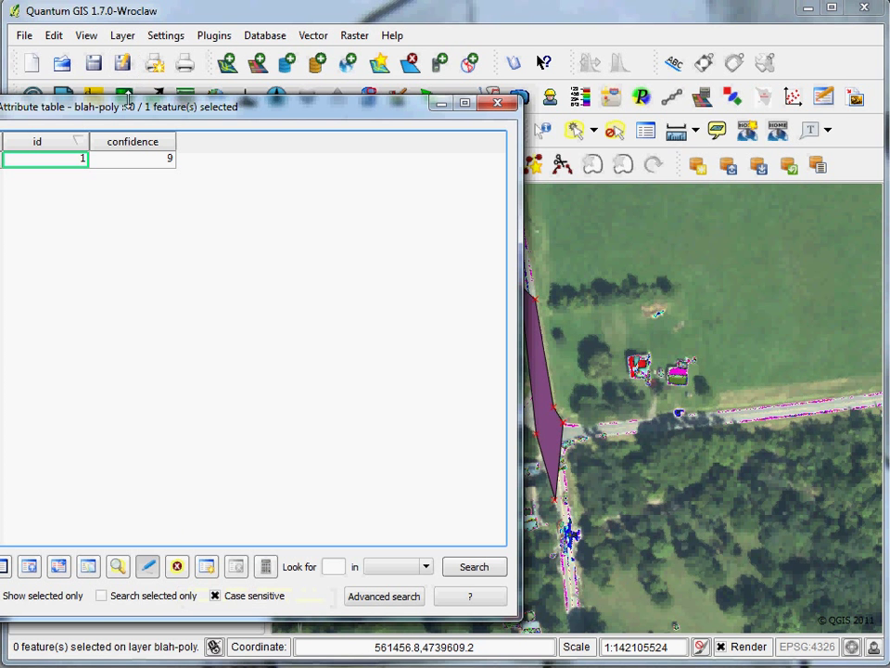
pyautogui.moveTo(116, 106); pyautogui.dragTo(131, 120)
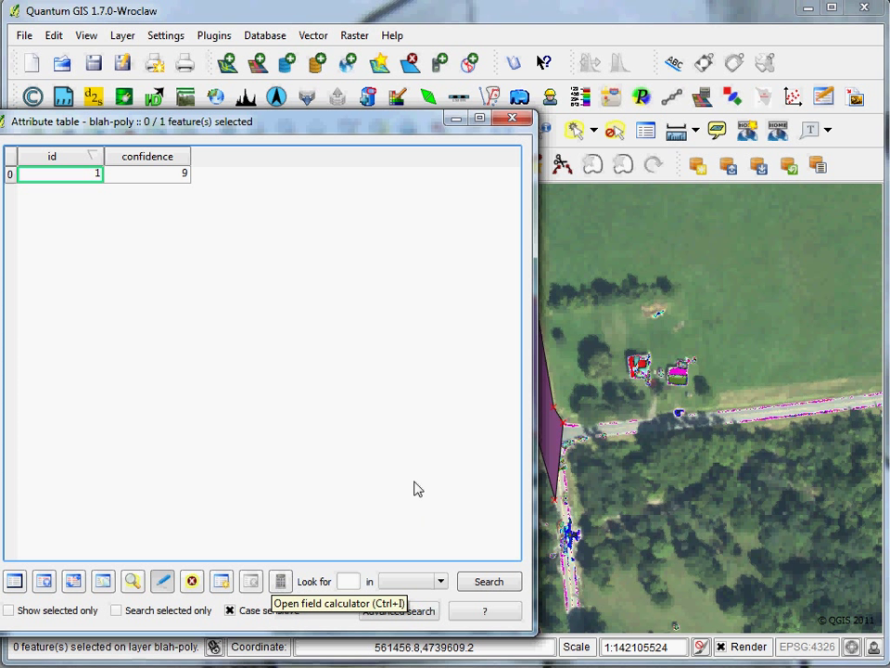
# - Add a Decimal number (real) column 'blah' of width 10 and enter 55 for the polygon
pyautogui.click(223, 582)
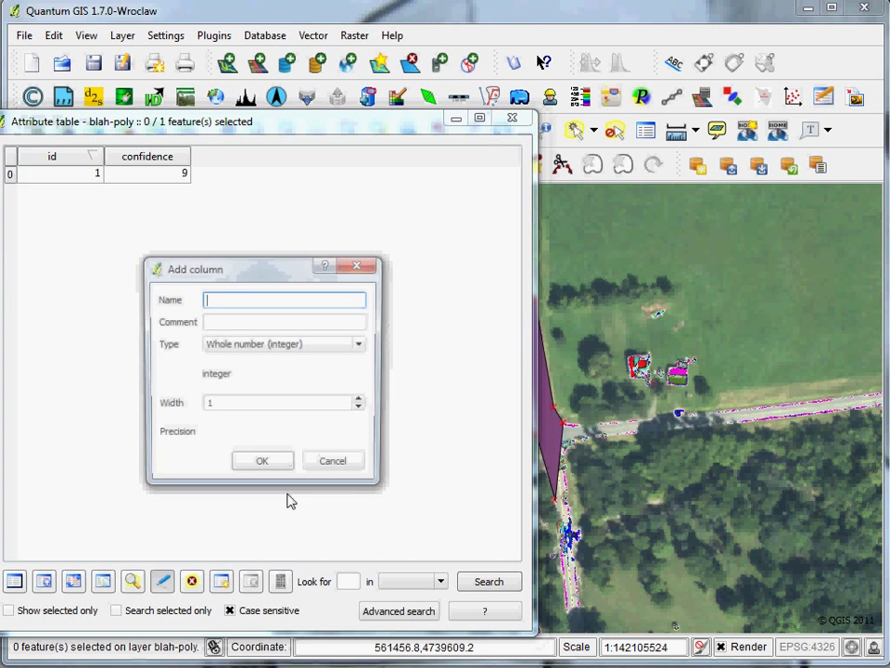
pyautogui.press('Tab')
pyautogui.press('Tab')
pyautogui.click(253, 345)
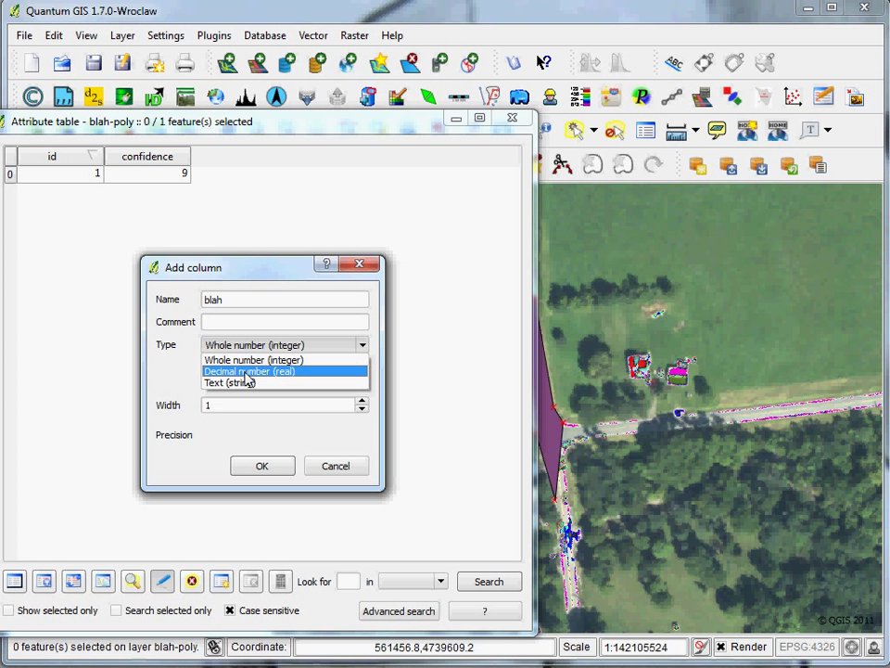
pyautogui.click(246, 373)
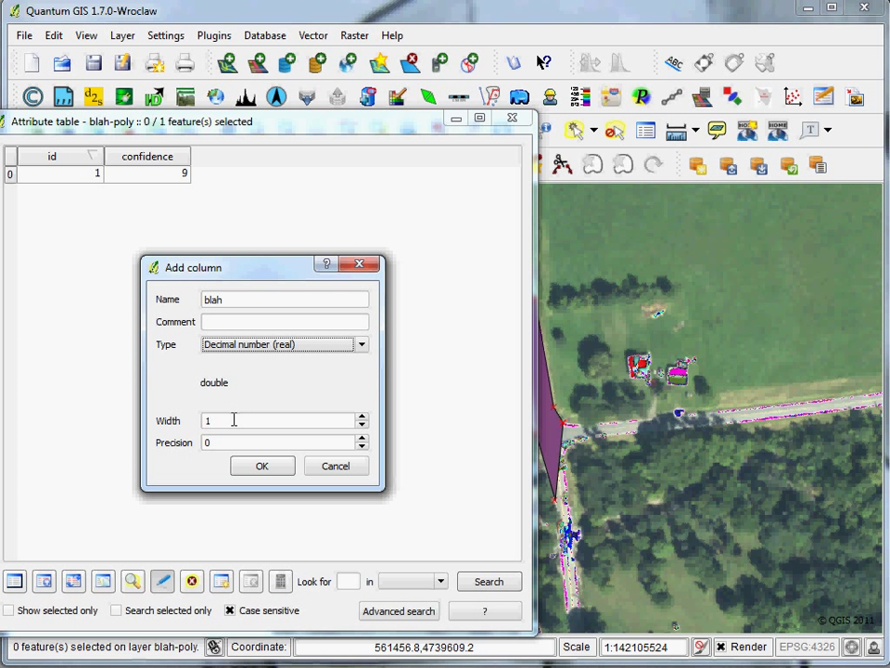
pyautogui.click(251, 419)
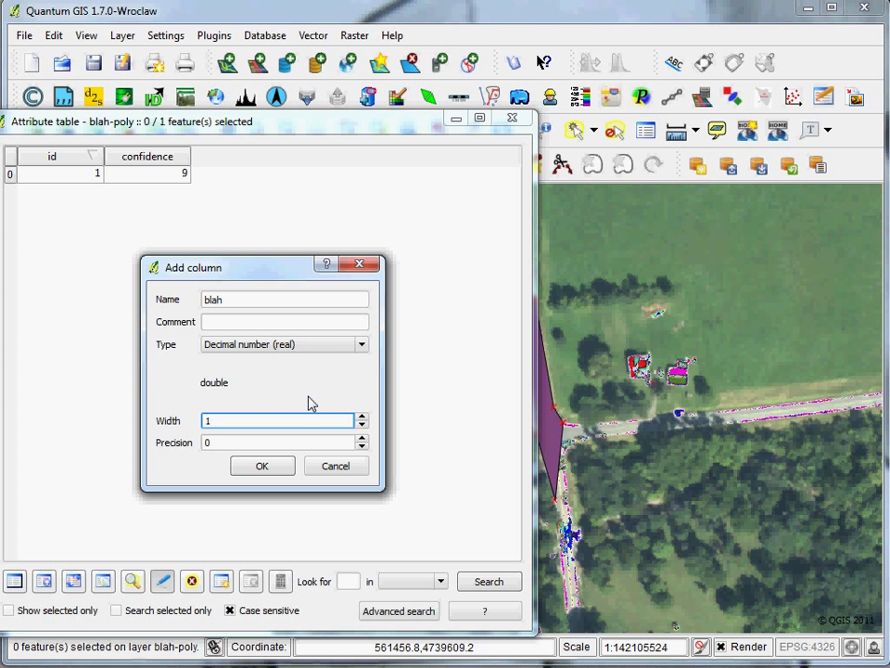
pyautogui.click(289, 464)
pyautogui.doubleClick(252, 178)
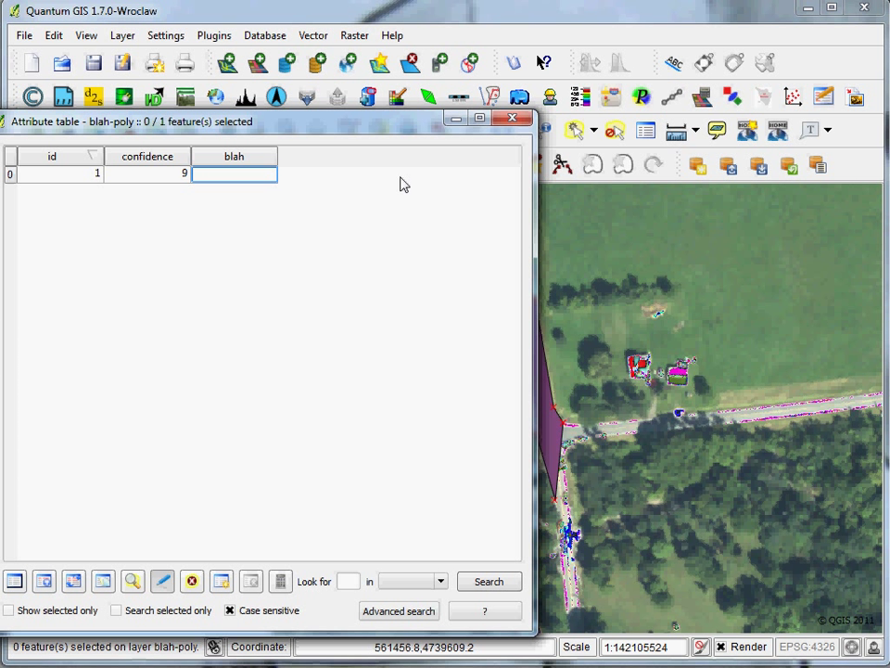
pyautogui.press('Tab')
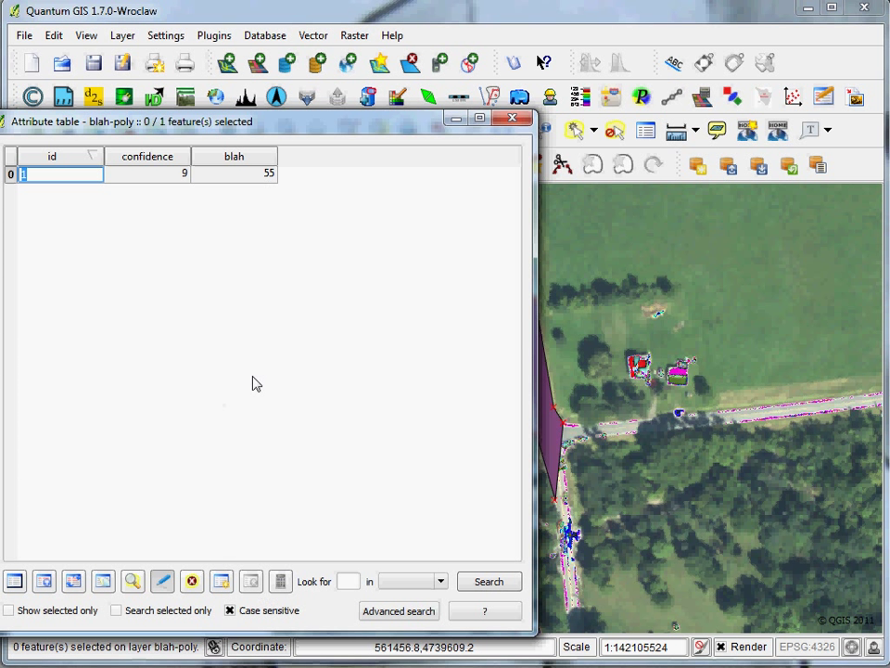
pyautogui.click(246, 174)
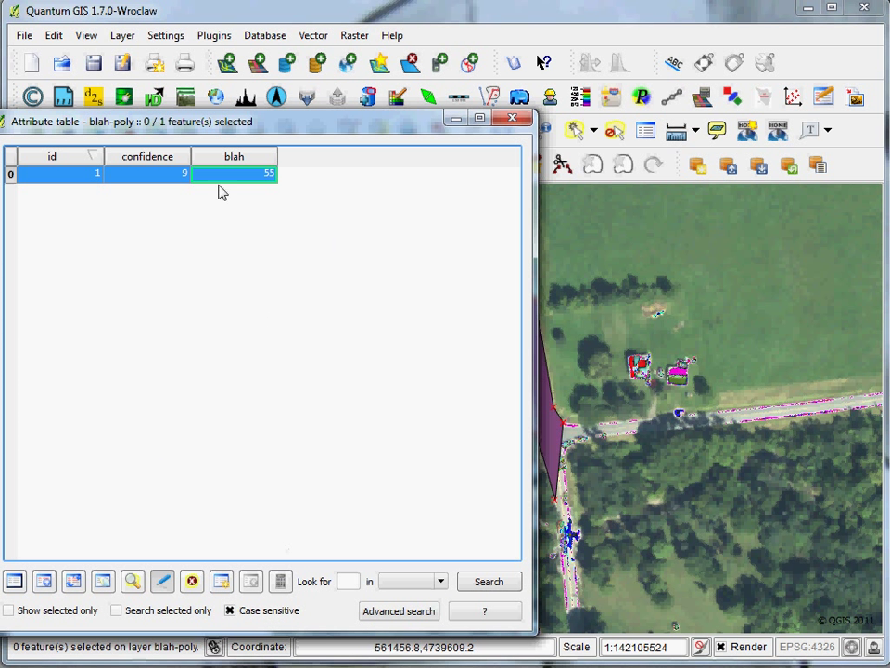
# - Add a second integer column 'bleh', leaving its value NULL
pyautogui.hotkey('ctrl', 'w')
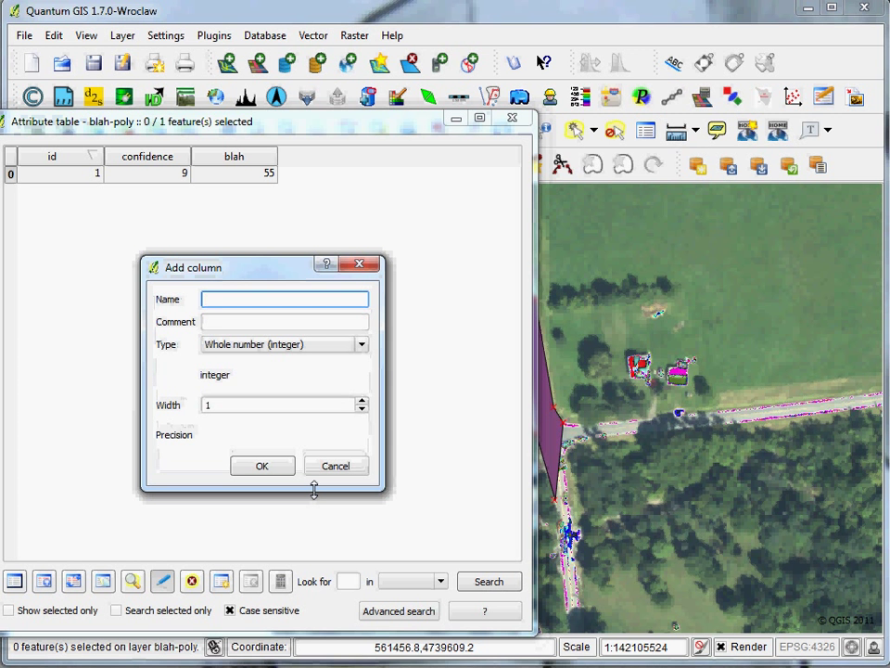
pyautogui.write('bleh')
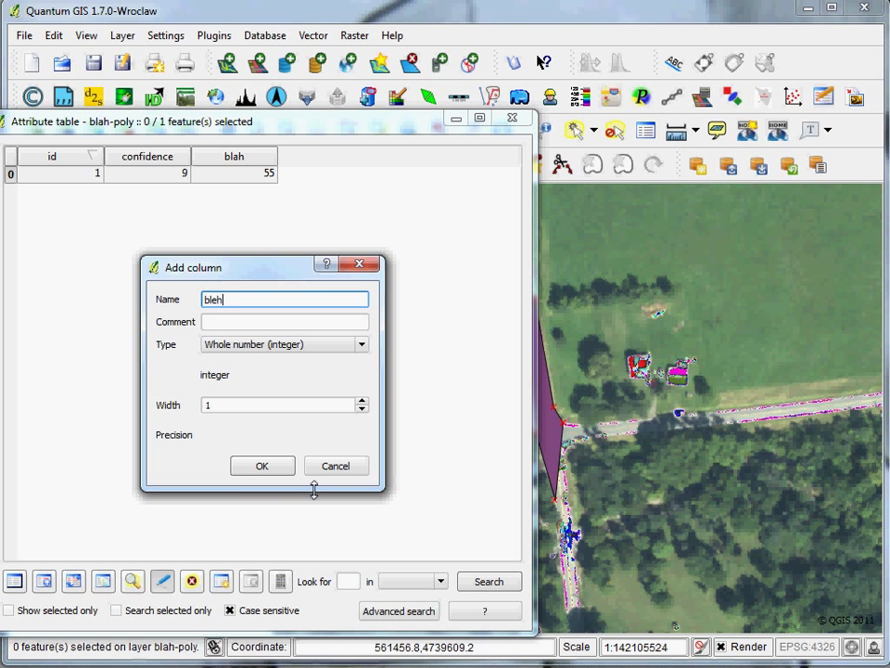
pyautogui.press('Tab')
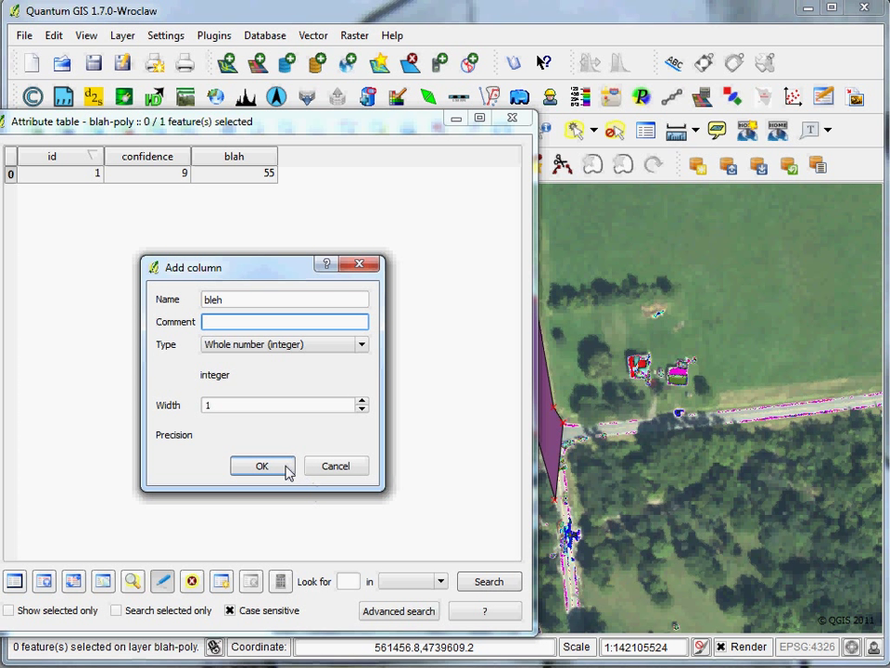
pyautogui.click(284, 466)
pyautogui.click(347, 174)
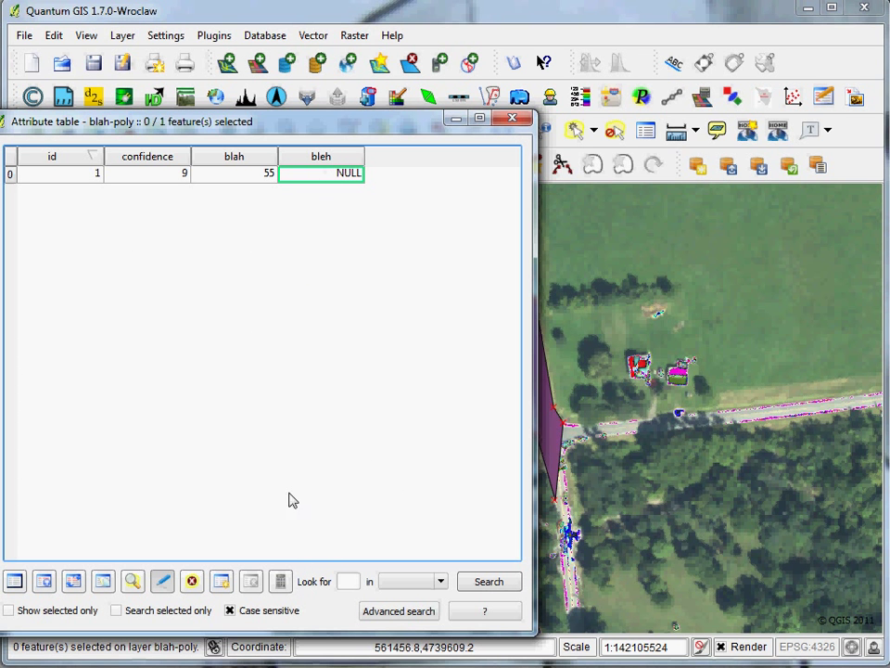
pyautogui.click(281, 583)
# - Try targeting the existing bleh field, then switch the field calculator to creating a new field
pyautogui.moveTo(292, 95); pyautogui.dragTo(179, 270)
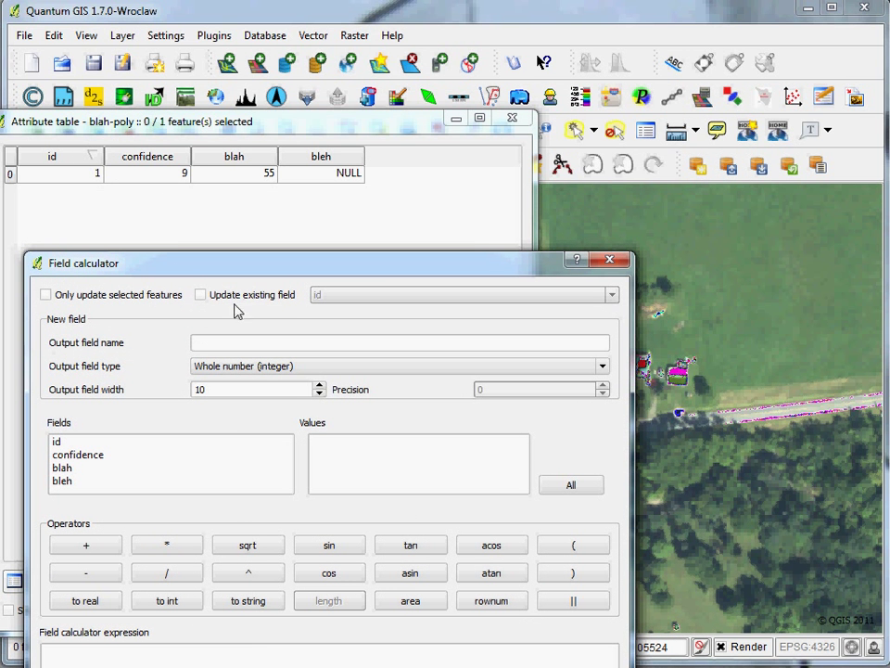
pyautogui.click(275, 299)
pyautogui.click(364, 295)
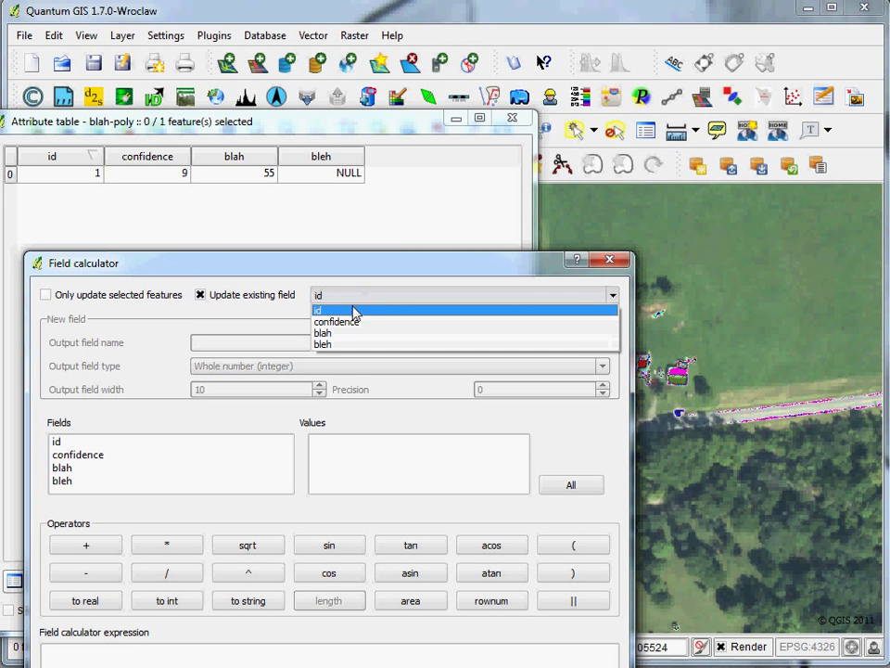
pyautogui.click(340, 345)
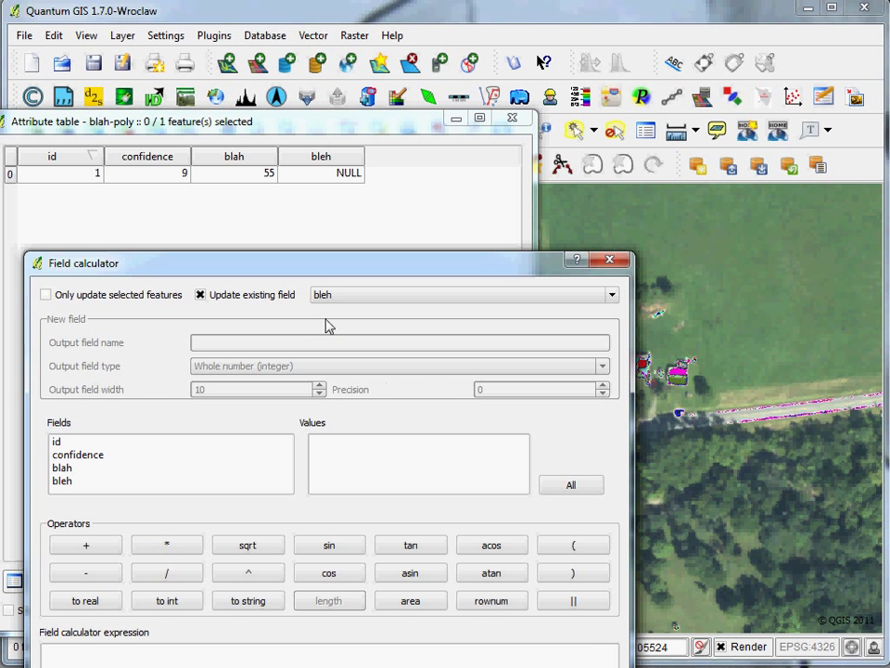
pyautogui.moveTo(320, 260); pyautogui.dragTo(342, 166)
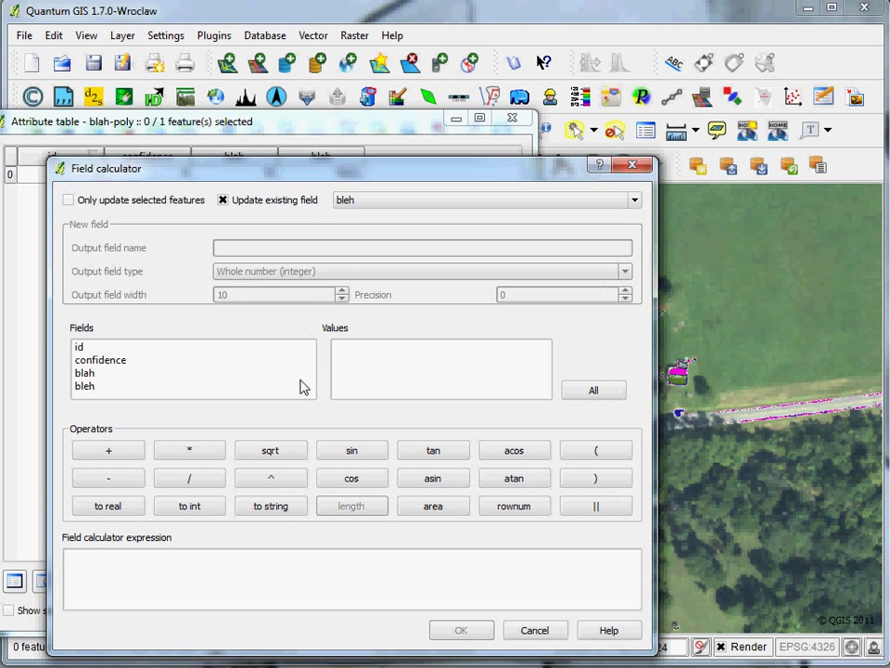
pyautogui.click(279, 206)
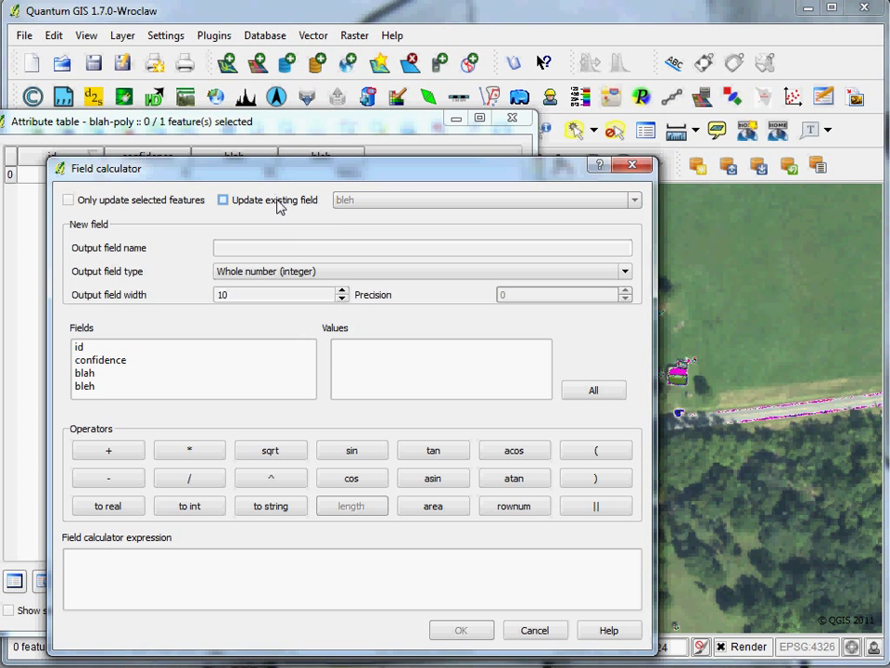
# - Define new field x as Decimal number (real), width 10, precision 5, with expression $x
pyautogui.click(236, 247)
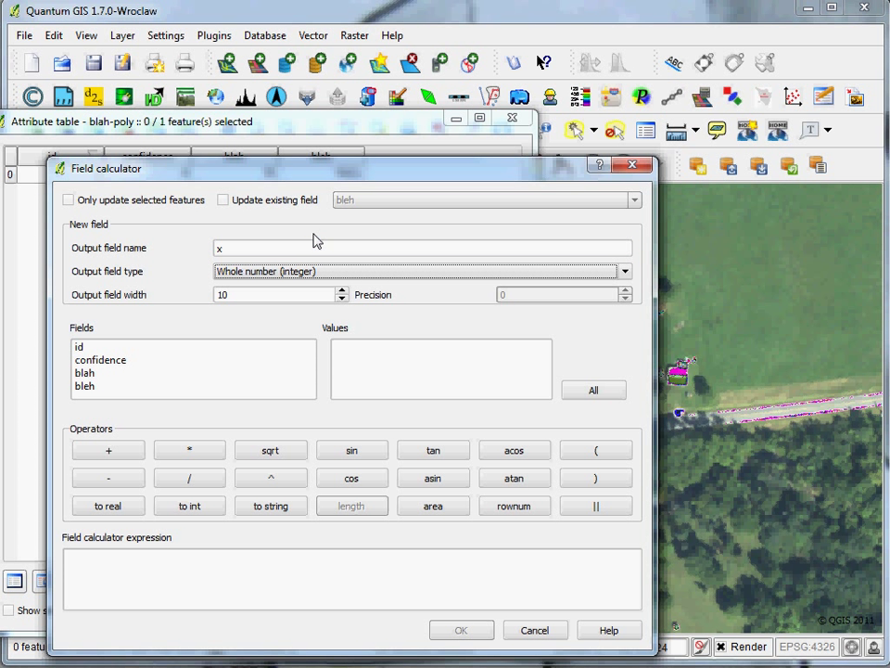
pyautogui.click(277, 270)
pyautogui.click(263, 298)
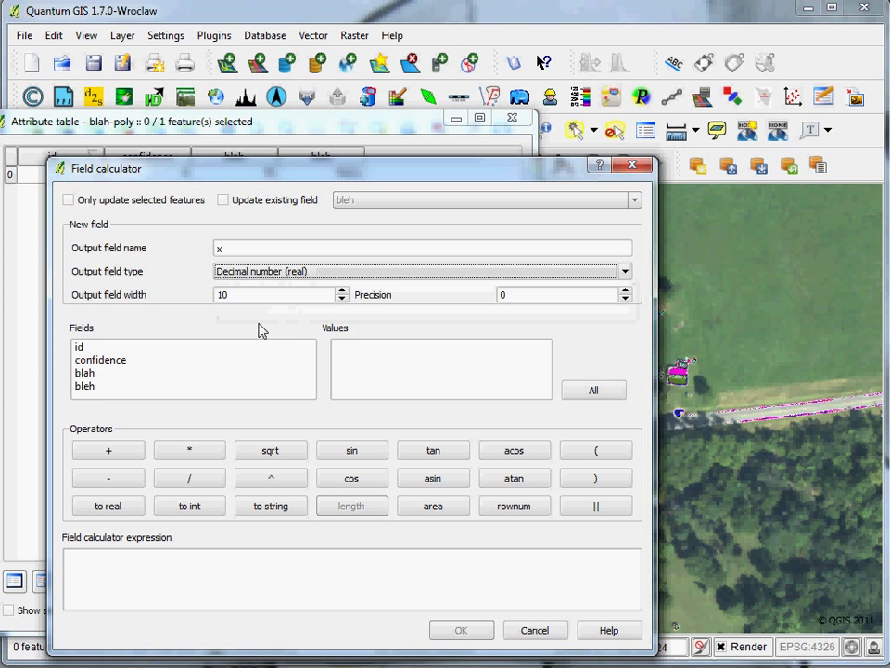
pyautogui.click(242, 294)
pyautogui.click(514, 294)
pyautogui.doubleClick(514, 294)
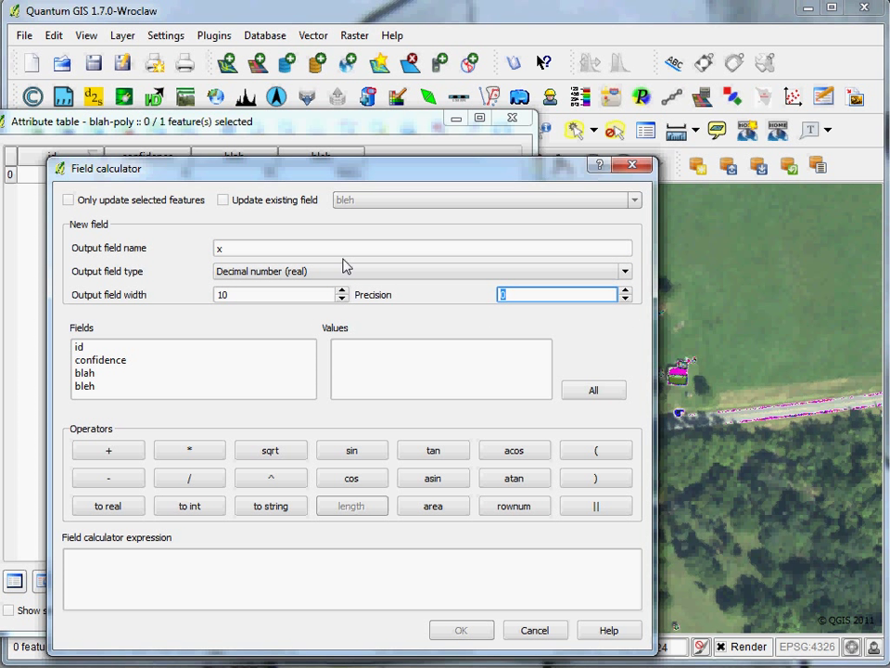
pyautogui.write('5')
pyautogui.click(194, 580)
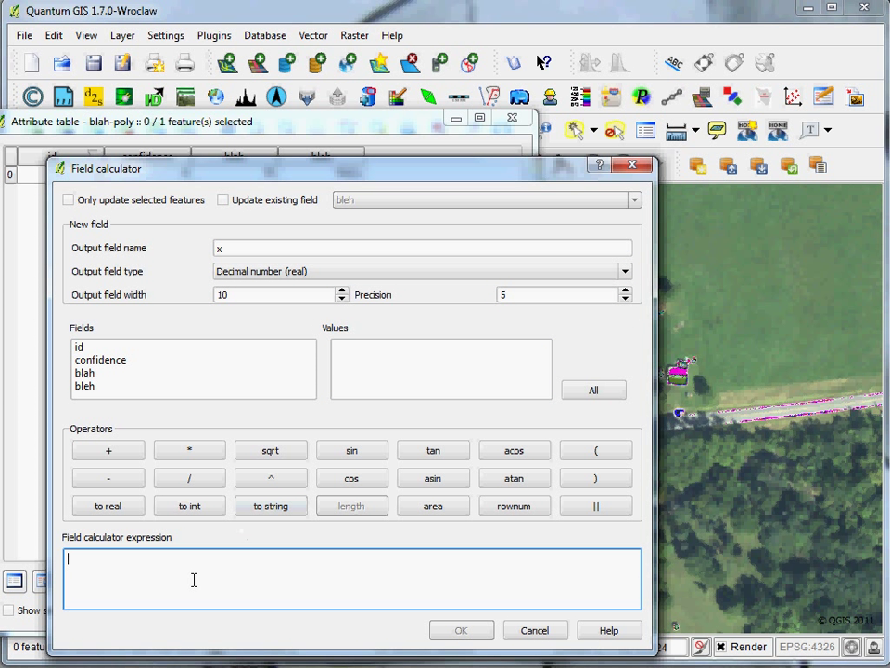
pyautogui.write('$x')
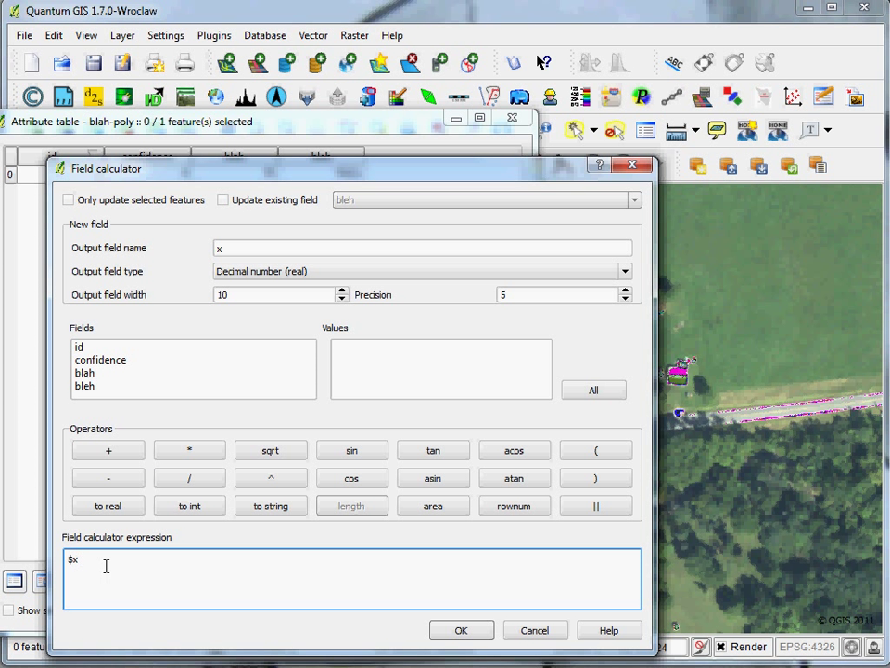
pyautogui.click(219, 248)
pyautogui.write('x')
# - Clear the $x expression and the field name x, switching back to updating an existing field
pyautogui.moveTo(242, 572); pyautogui.dragTo(57, 572)
pyautogui.press('BackSpace')
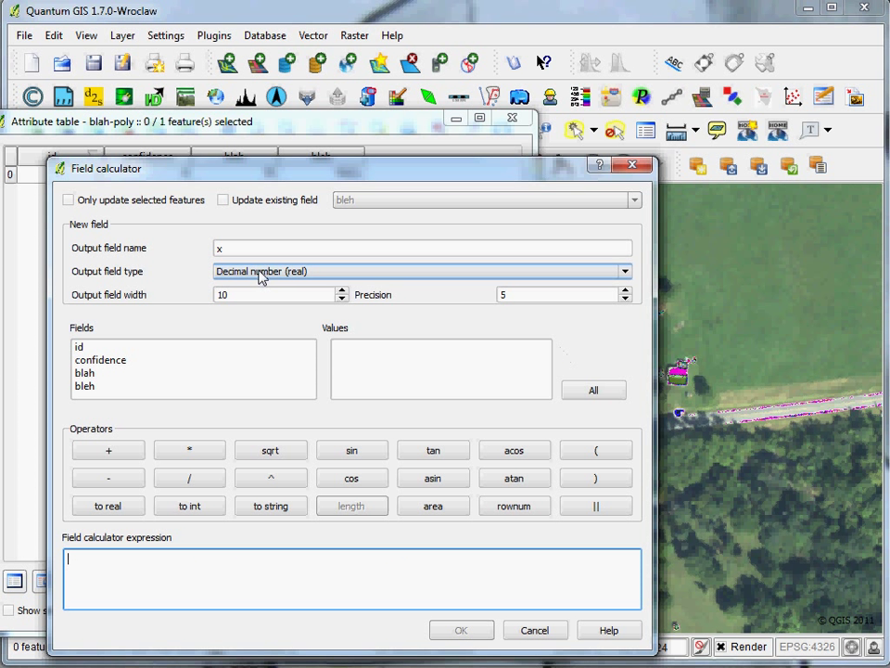
pyautogui.moveTo(254, 249); pyautogui.dragTo(188, 249)
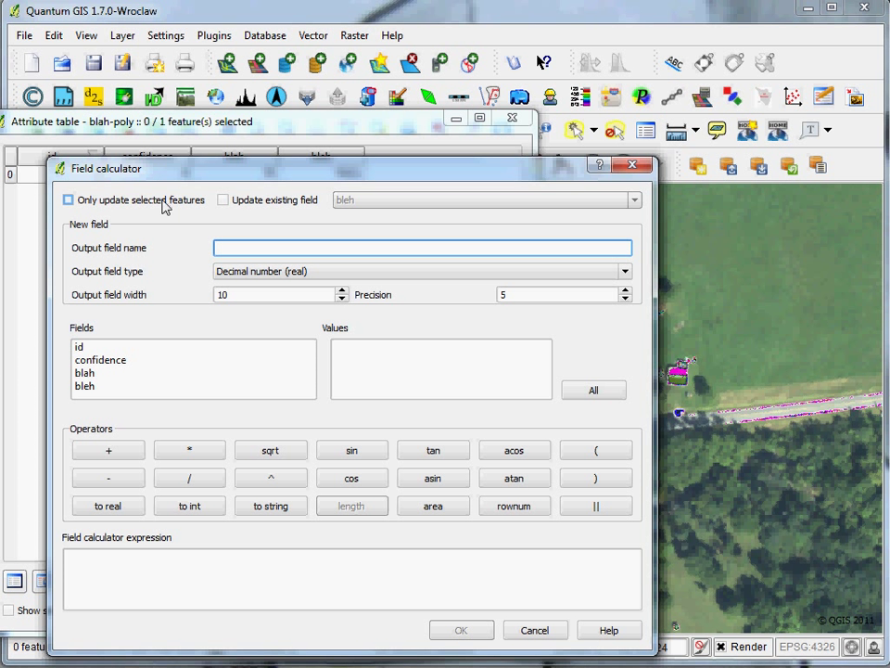
pyautogui.click(222, 200)
# - Set the calculator to update id with $rownum, then cancel it without applying
pyautogui.click(348, 201)
pyautogui.click(375, 214)
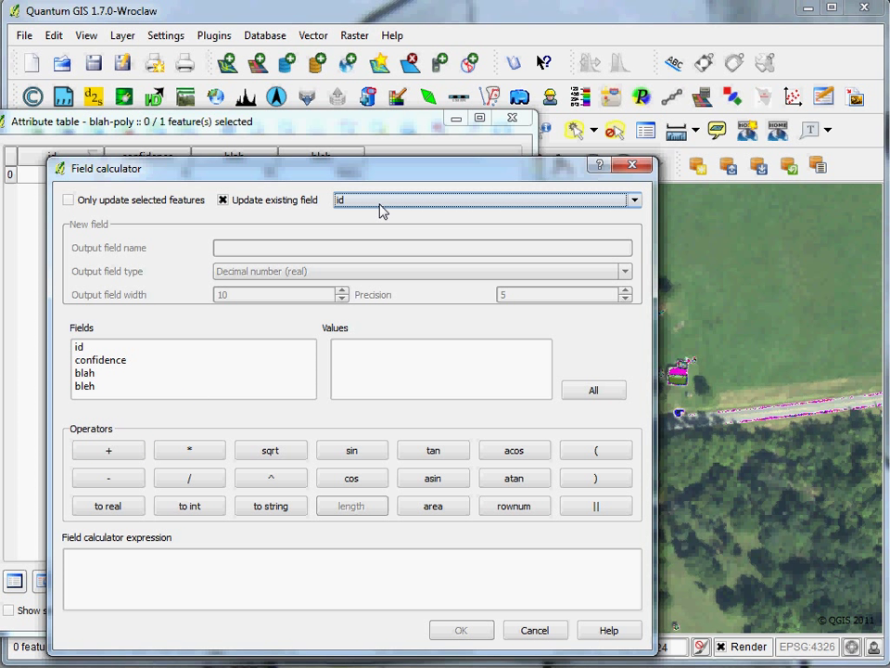
pyautogui.click(501, 510)
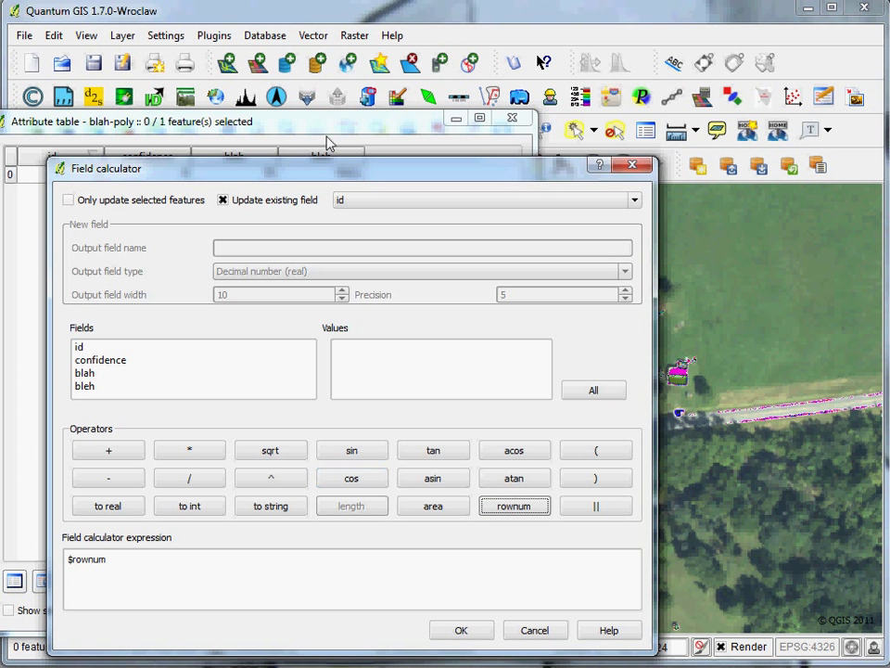
pyautogui.moveTo(91, 170); pyautogui.dragTo(224, 176)
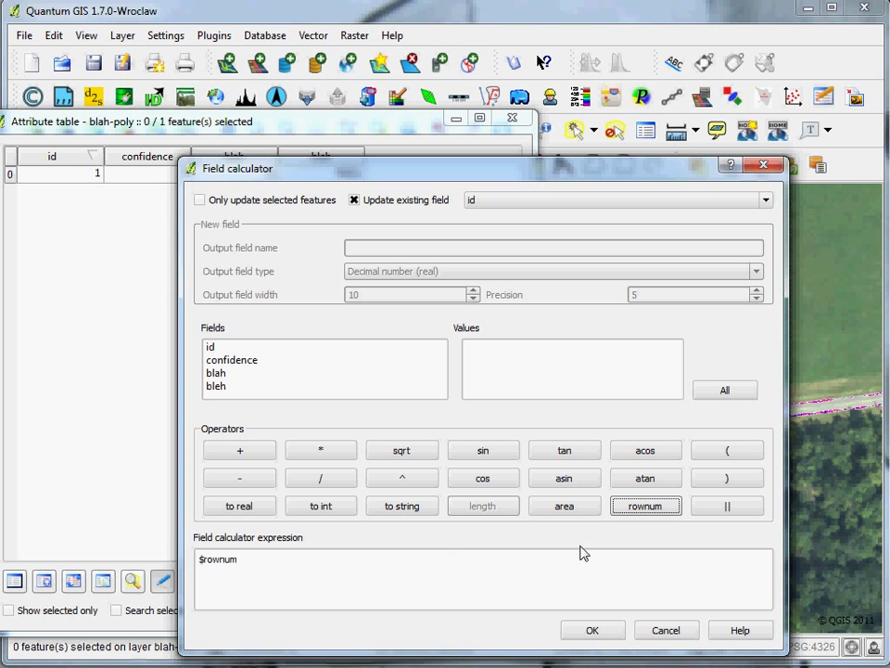
pyautogui.click(404, 577)
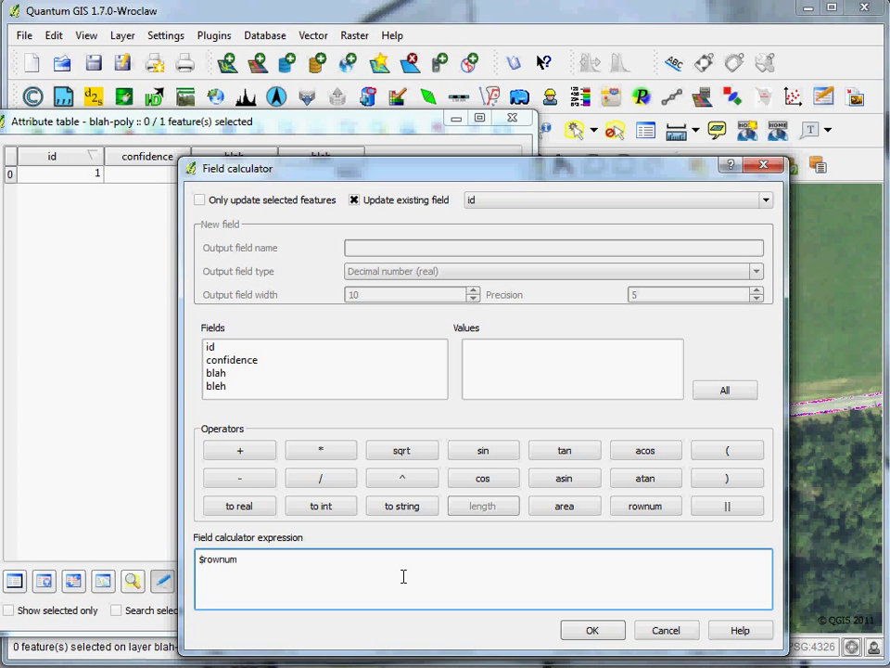
pyautogui.click(664, 630)
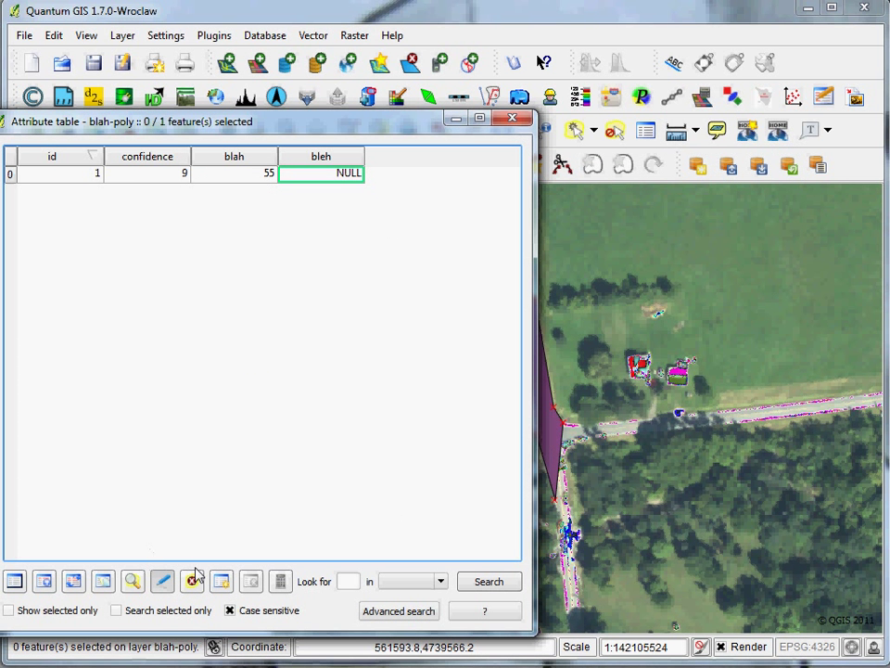
# - Stop editing blah-poly, saving the changes, and close the attribute table
pyautogui.click(163, 580)
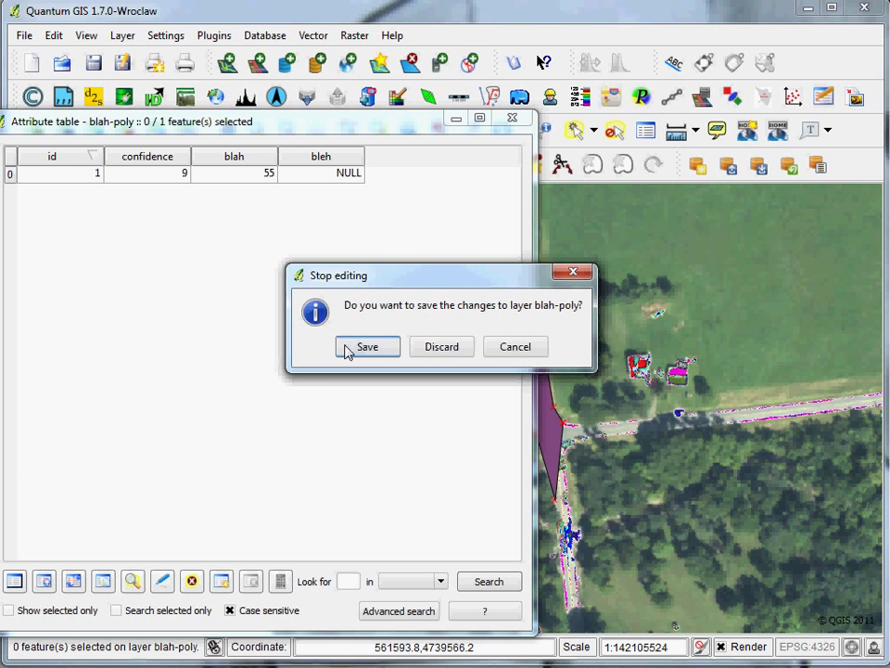
pyautogui.click(368, 347)
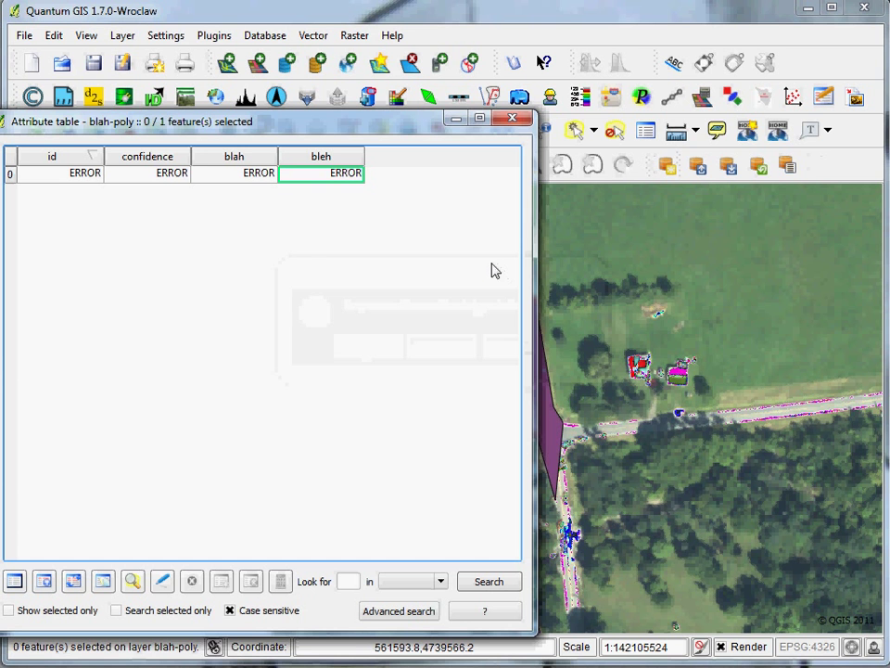
pyautogui.click(512, 117)
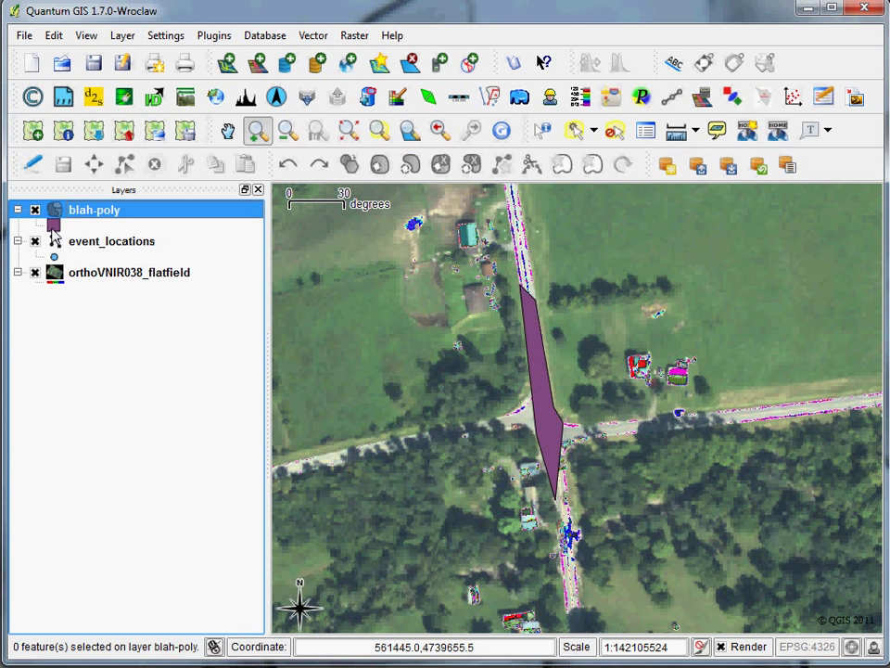
# - Change the blah-poly symbol to an Outline: Simple line in pure red and apply it
pyautogui.doubleClick(82, 216)
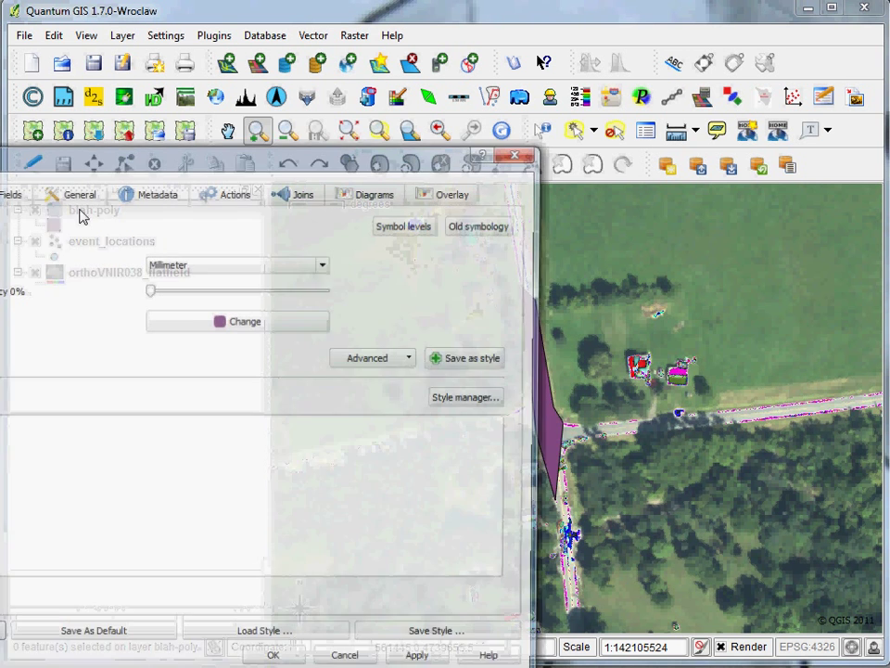
pyautogui.moveTo(283, 153); pyautogui.dragTo(186, 131)
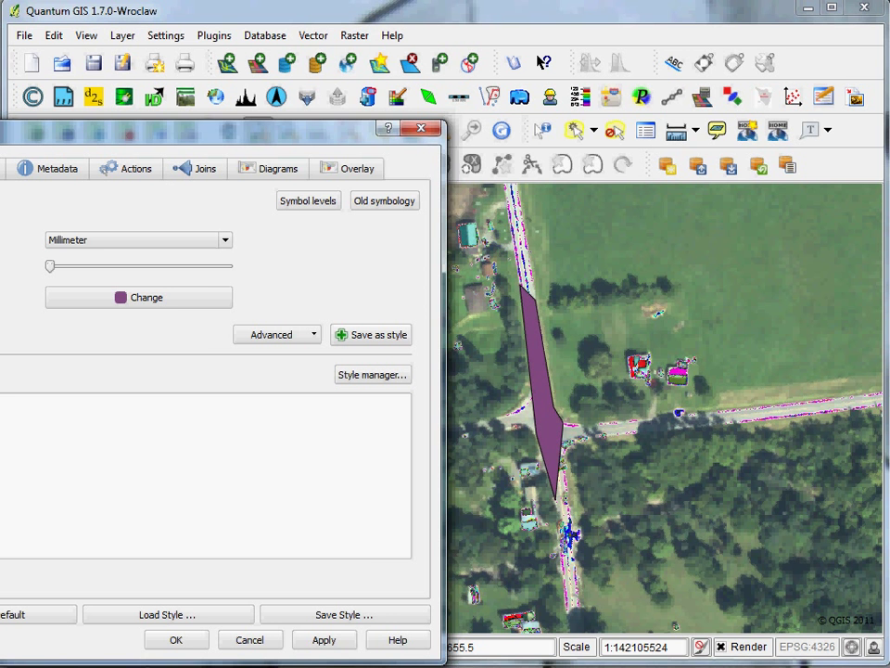
pyautogui.click(172, 295)
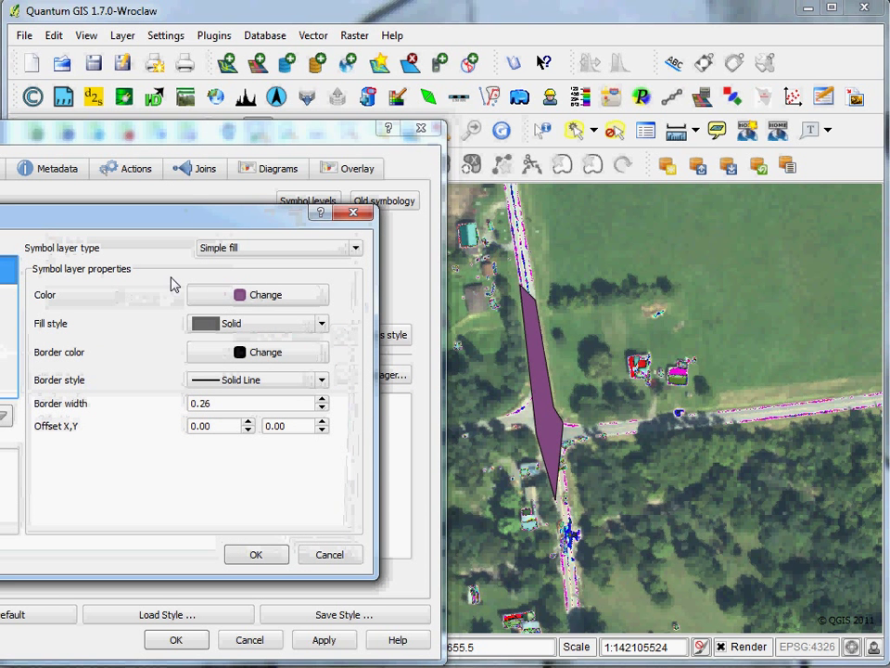
pyautogui.click(222, 249)
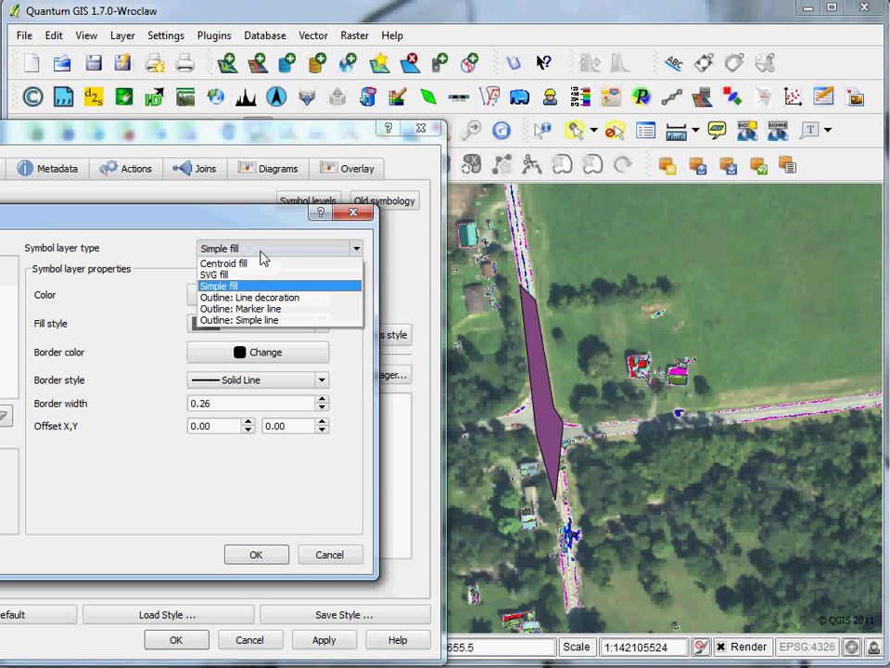
pyautogui.click(258, 320)
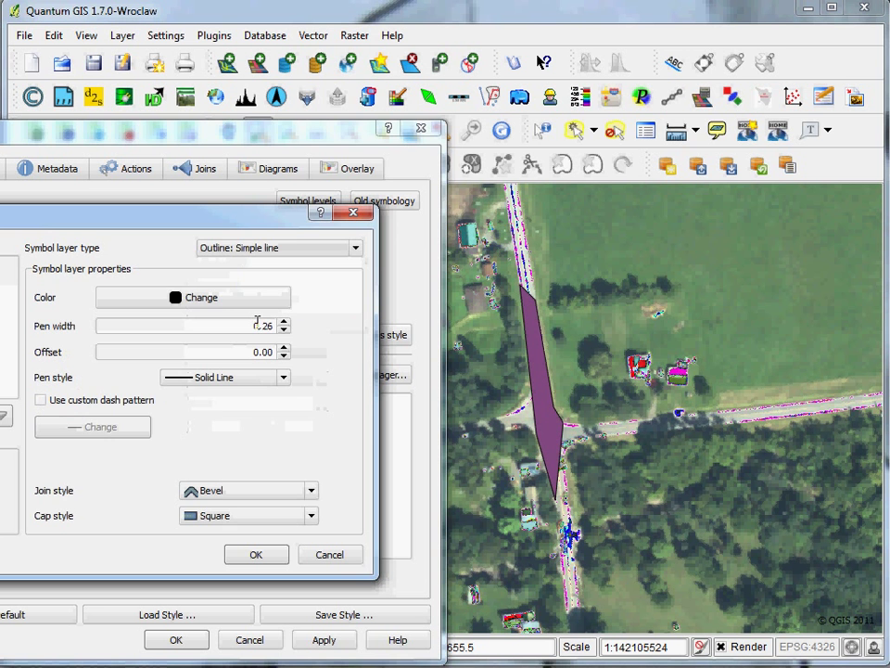
pyautogui.click(187, 298)
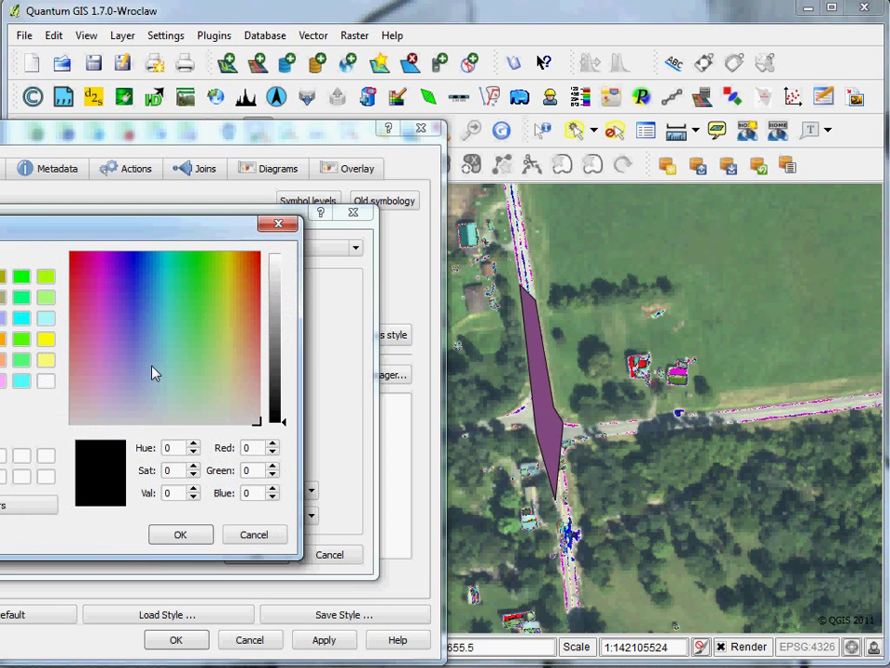
pyautogui.click(2, 297)
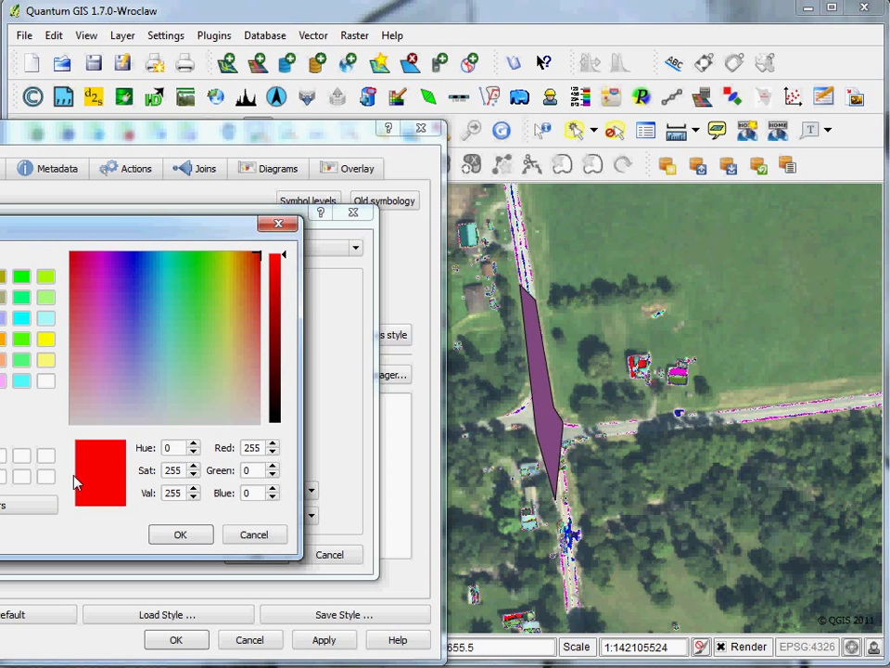
pyautogui.click(180, 534)
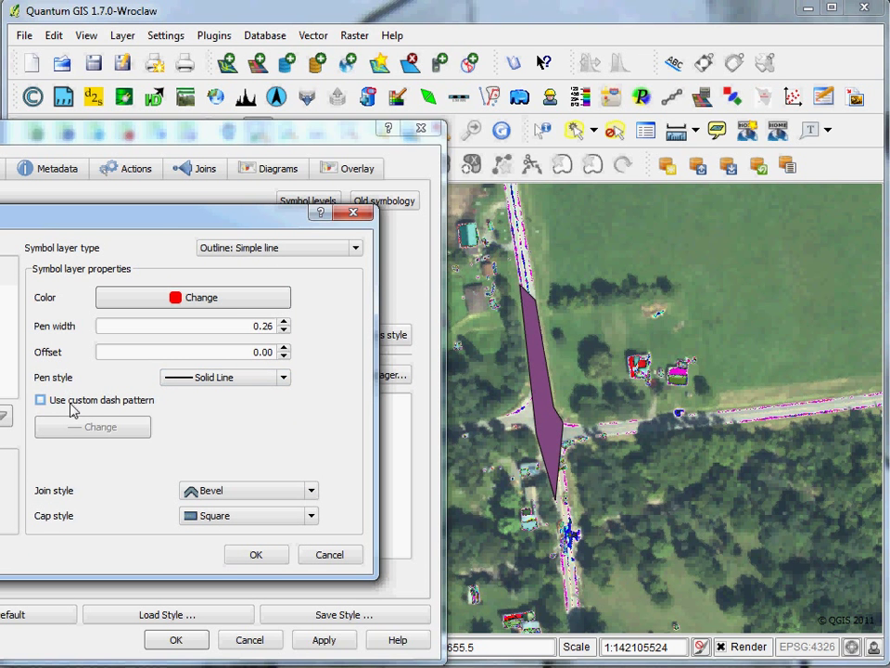
pyautogui.click(243, 554)
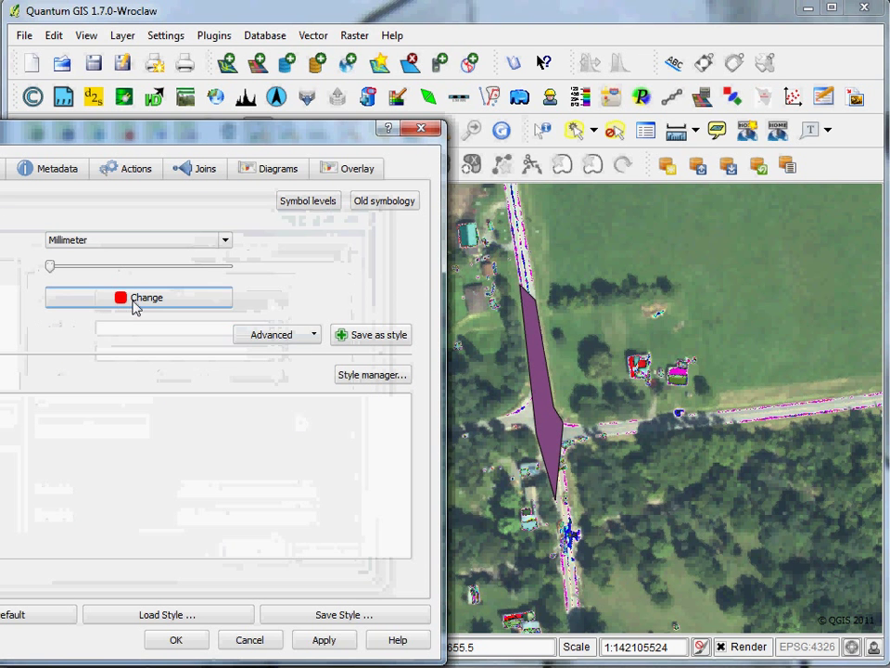
pyautogui.click(176, 640)
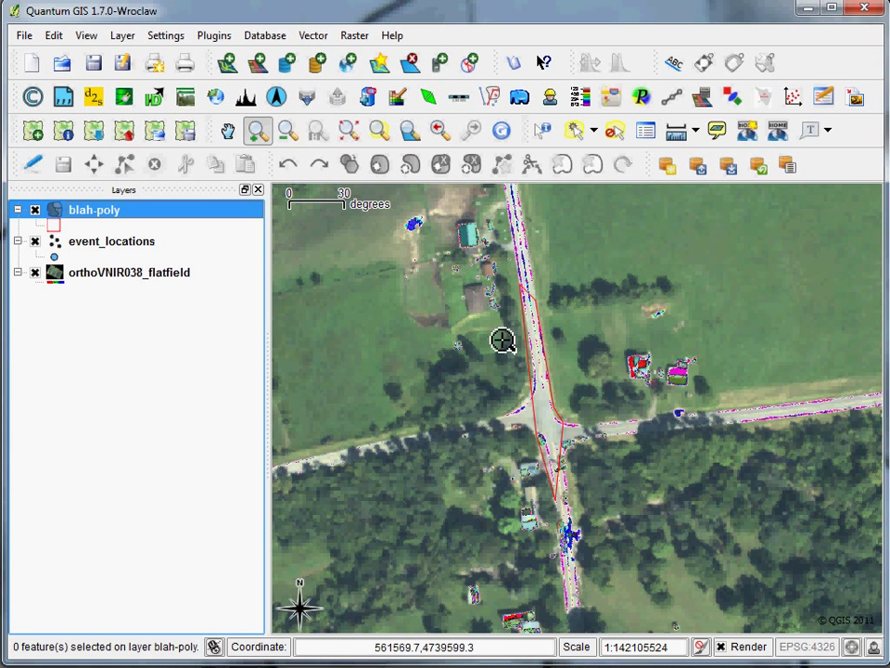
pyautogui.click(139, 241)
pyautogui.click(197, 351)
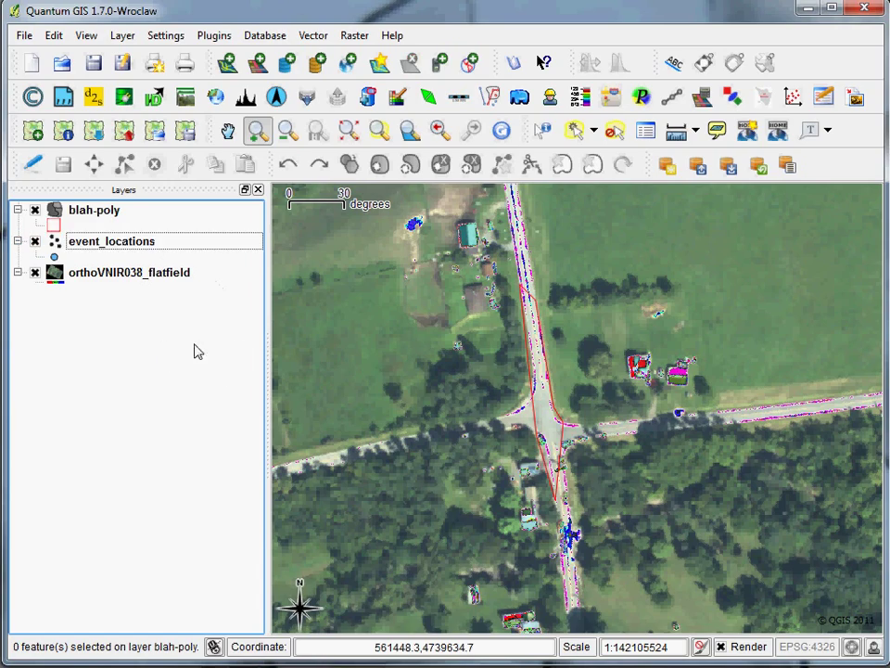